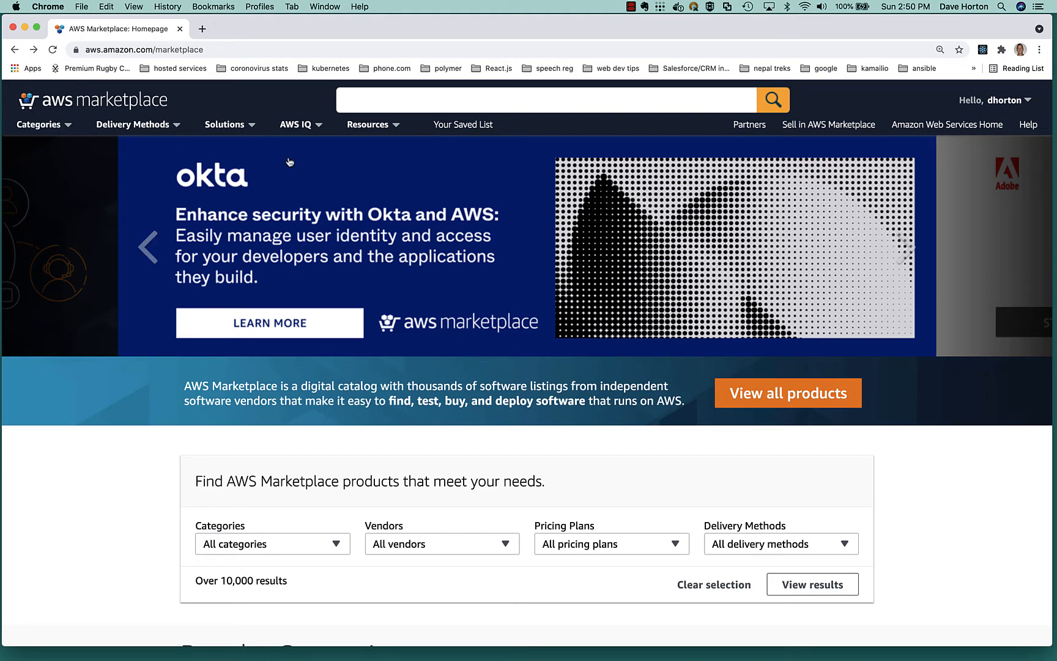
Search the marketplace for jambonz and open the jambonz mini system (single instance) listing.
mouse_move(348, 135)
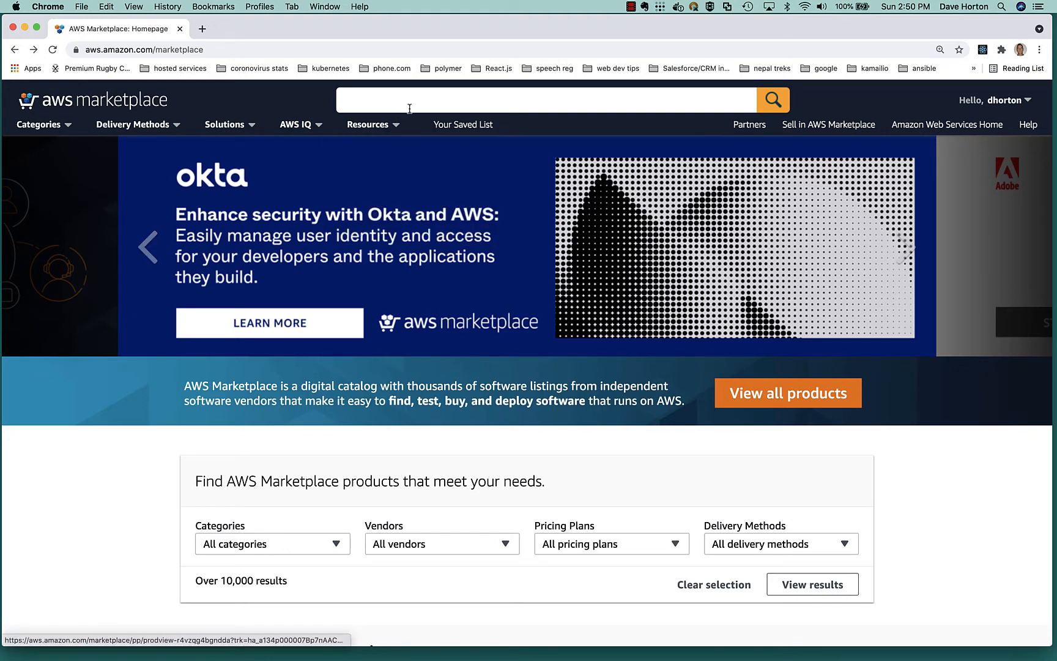
click(389, 101)
click(372, 130)
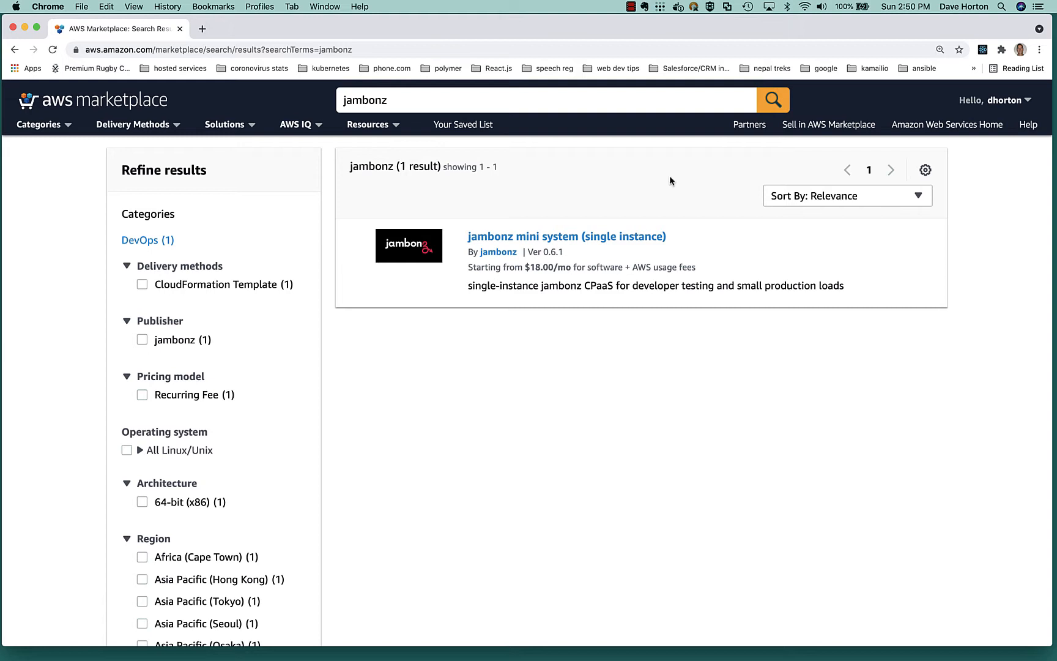
click(498, 238)
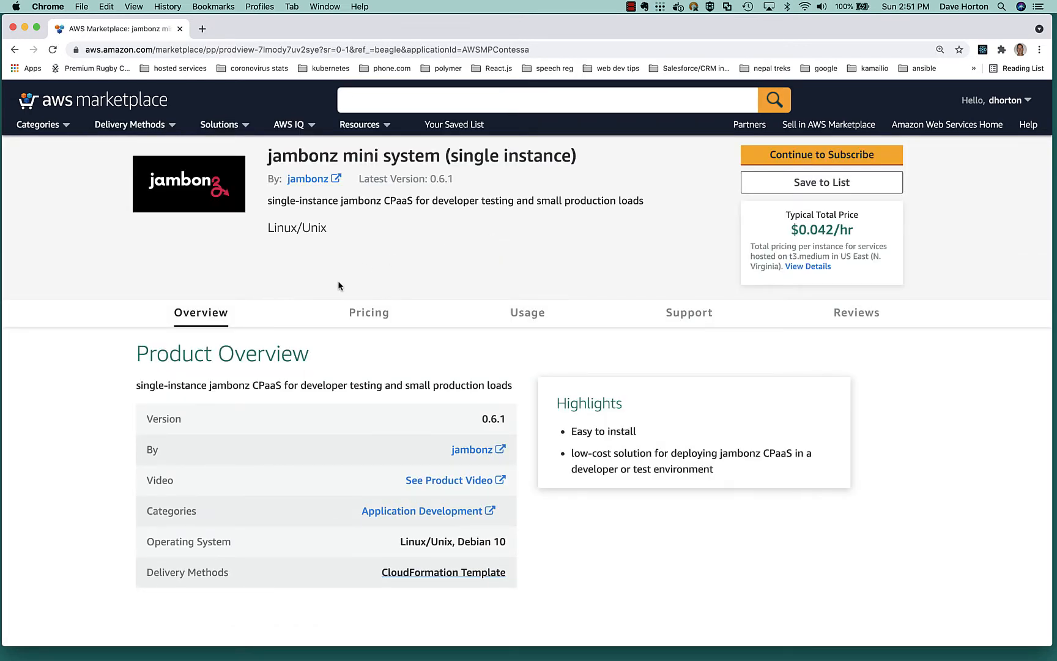
Set the cost estimator's region to EU (London) and review the EC2 instance type prices and the t3.medium specifications.
scroll(338, 285, down, 5)
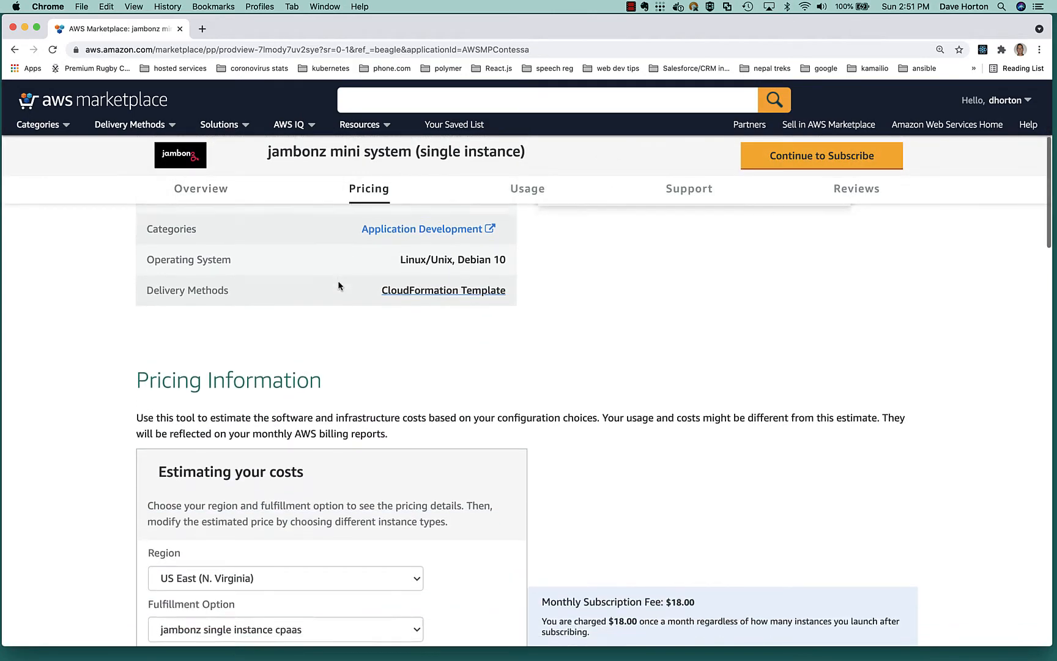
scroll(338, 285, down, 3)
click(377, 438)
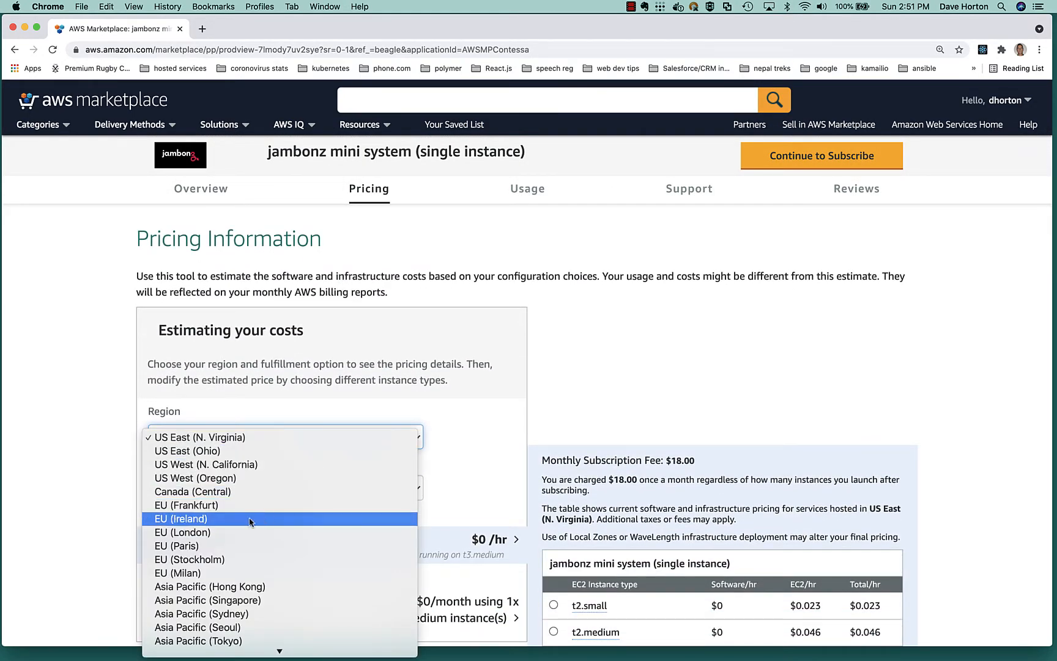
click(233, 533)
scroll(413, 398, down, 2)
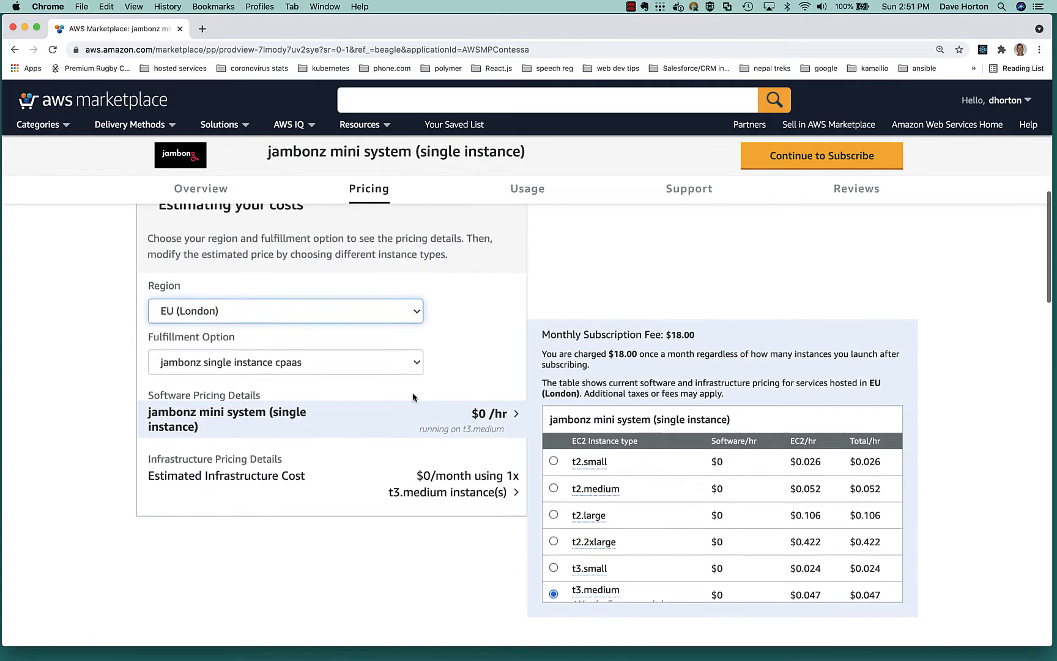
scroll(598, 500, down, 2)
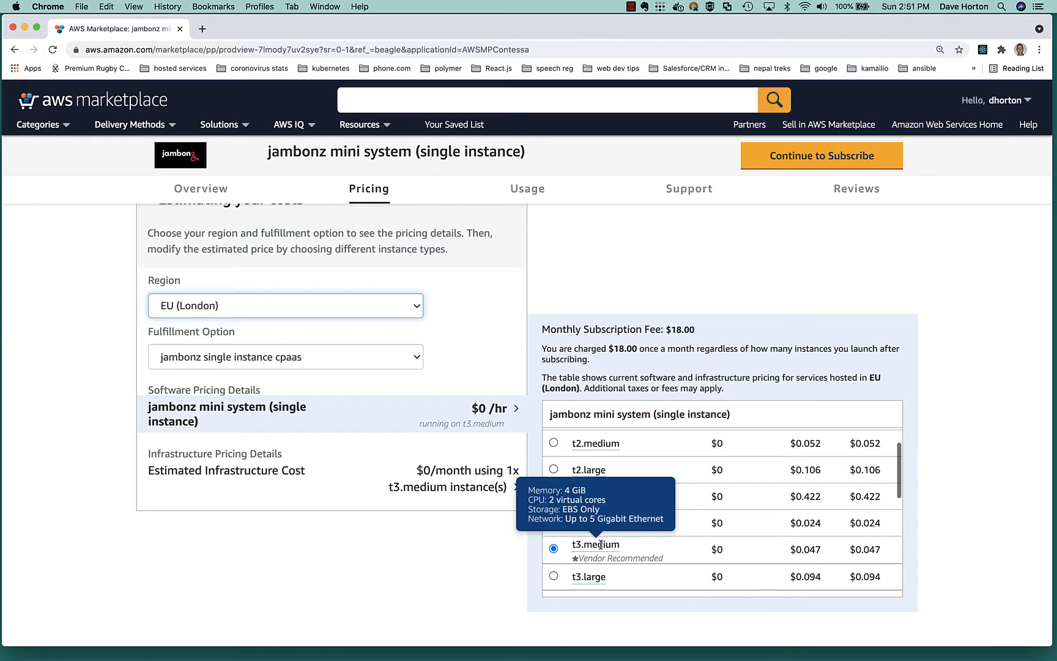
scroll(597, 540, up, 1)
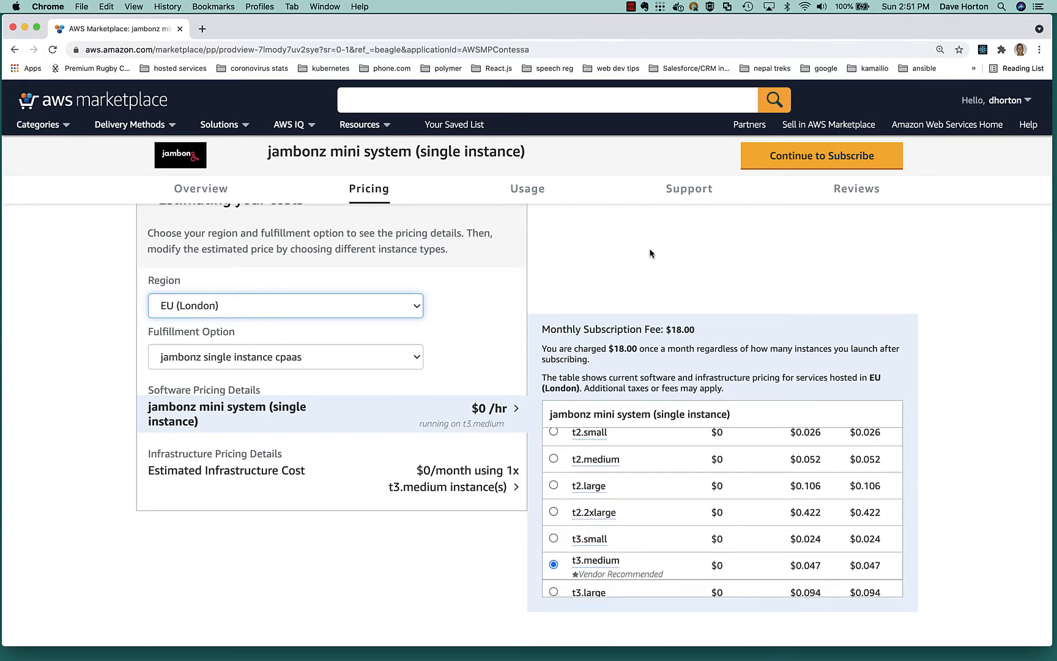
Subscribe to the jambonz mini system and accept the jambonz offer's terms.
click(787, 164)
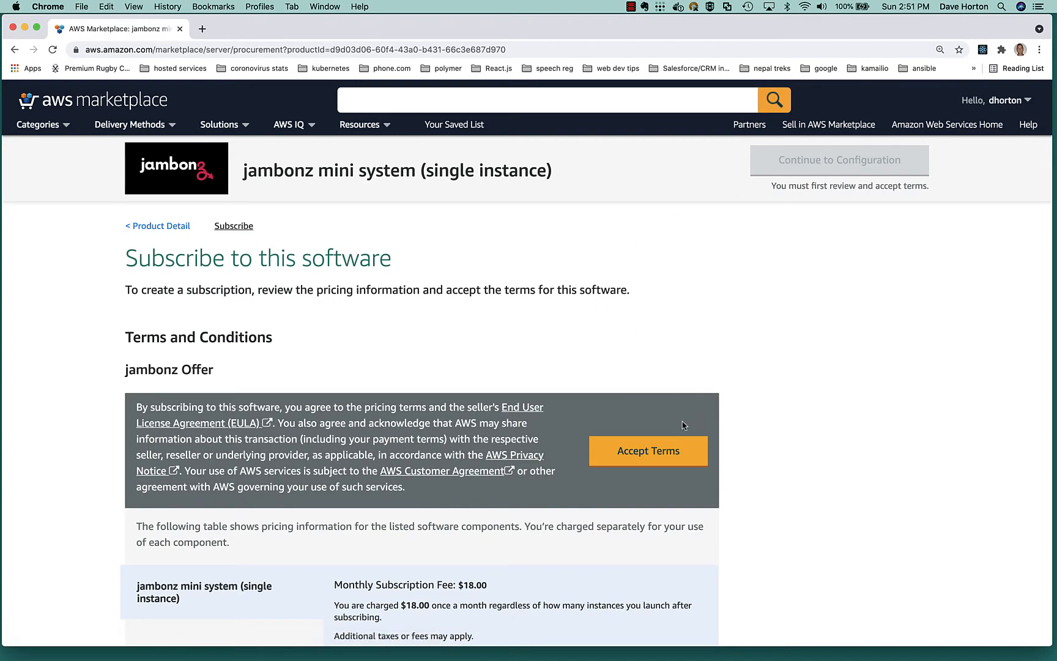
click(681, 449)
scroll(567, 384, down, 2)
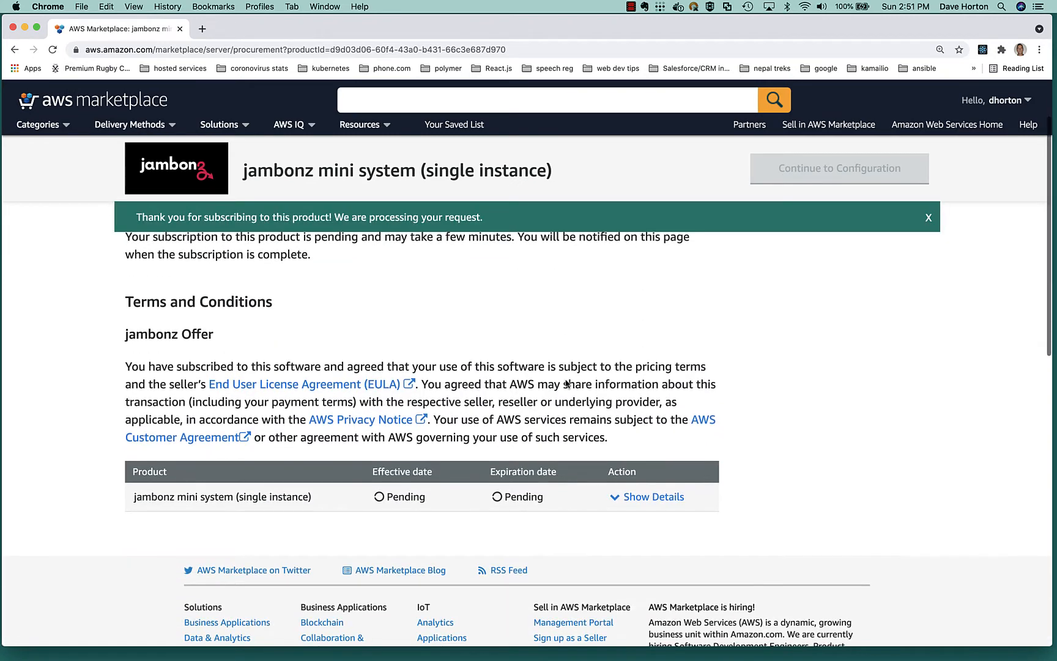
scroll(566, 383, down, 1)
scroll(566, 383, up, 2)
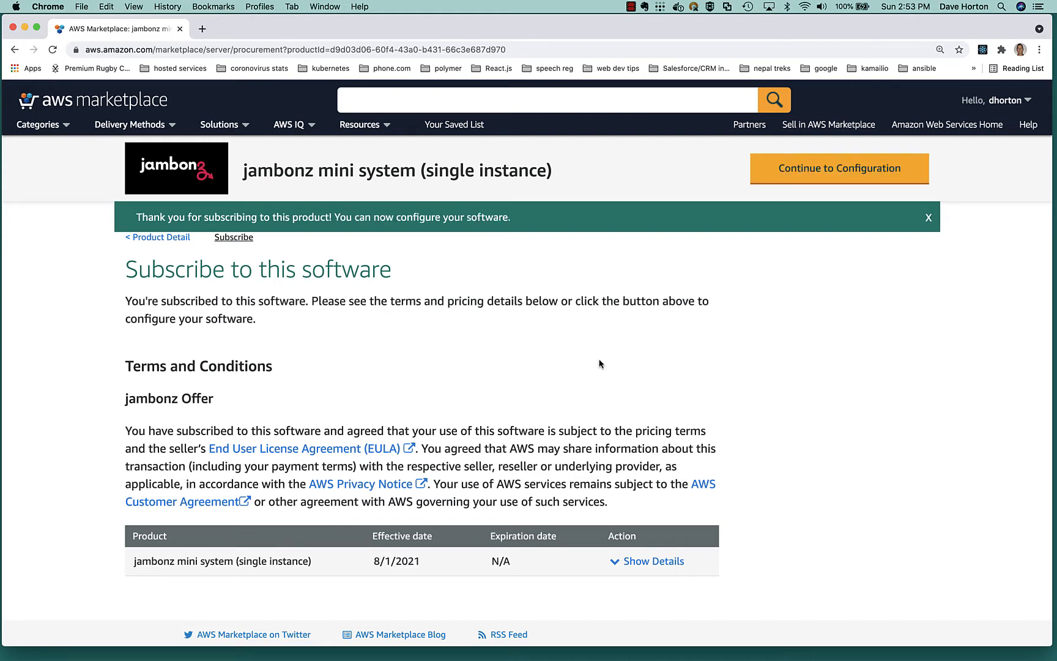
Continue to the software configuration and set the deployment region to EU (London).
click(799, 172)
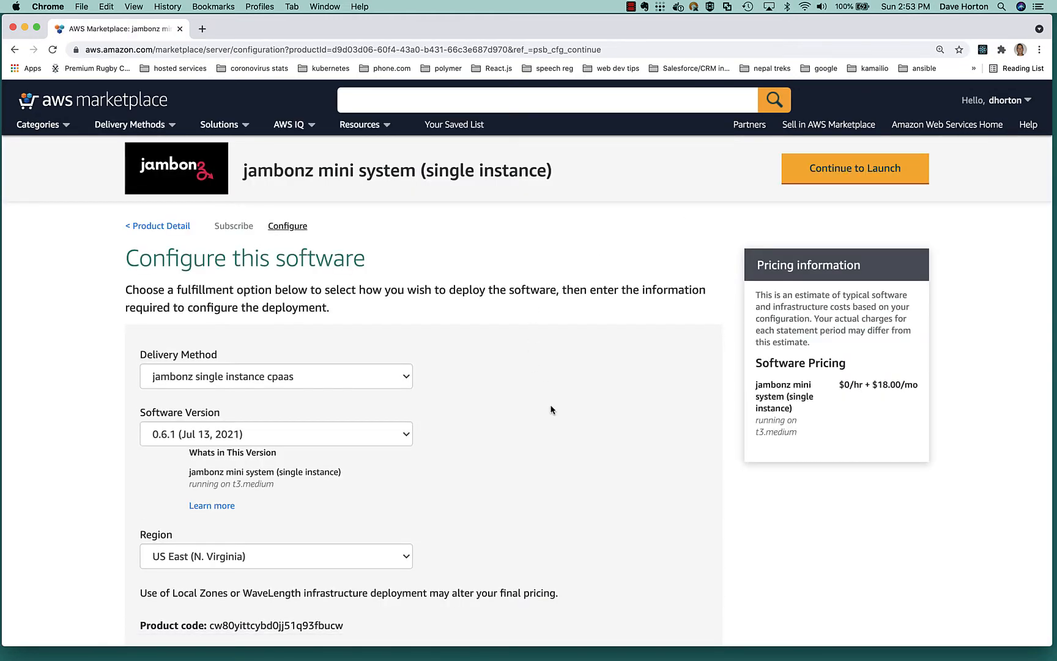
scroll(551, 409, down, 5)
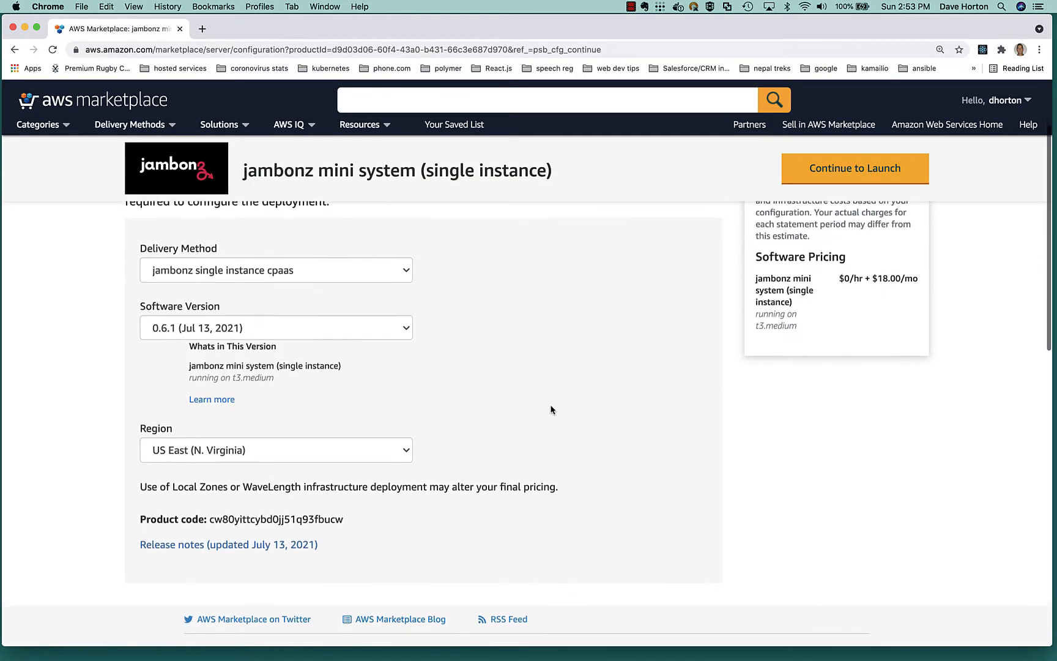
click(401, 428)
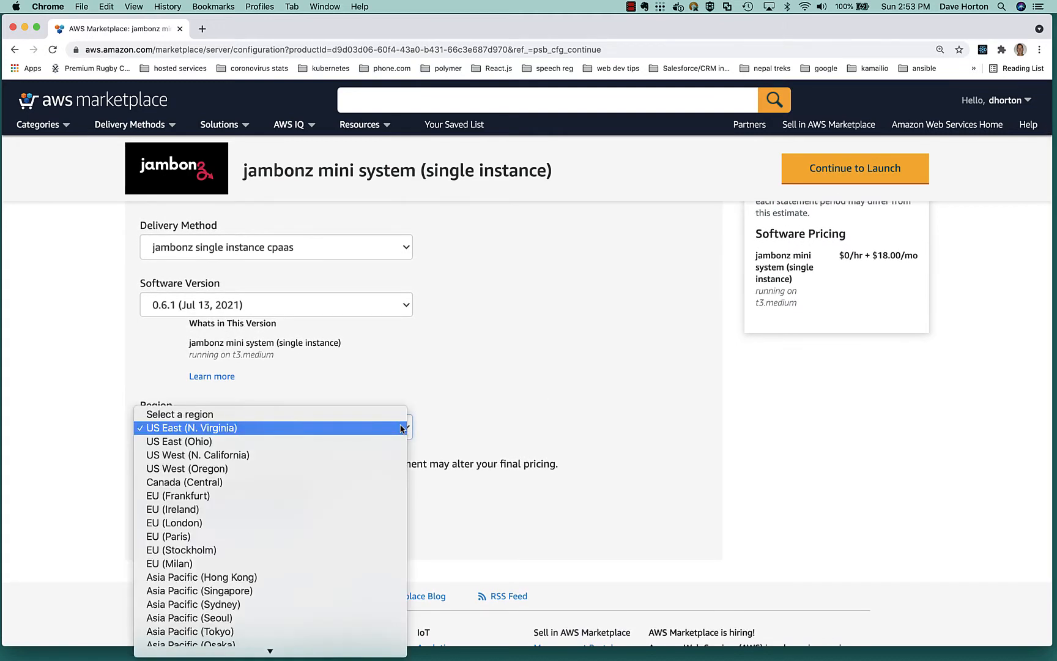
click(231, 522)
scroll(516, 459, down, 3)
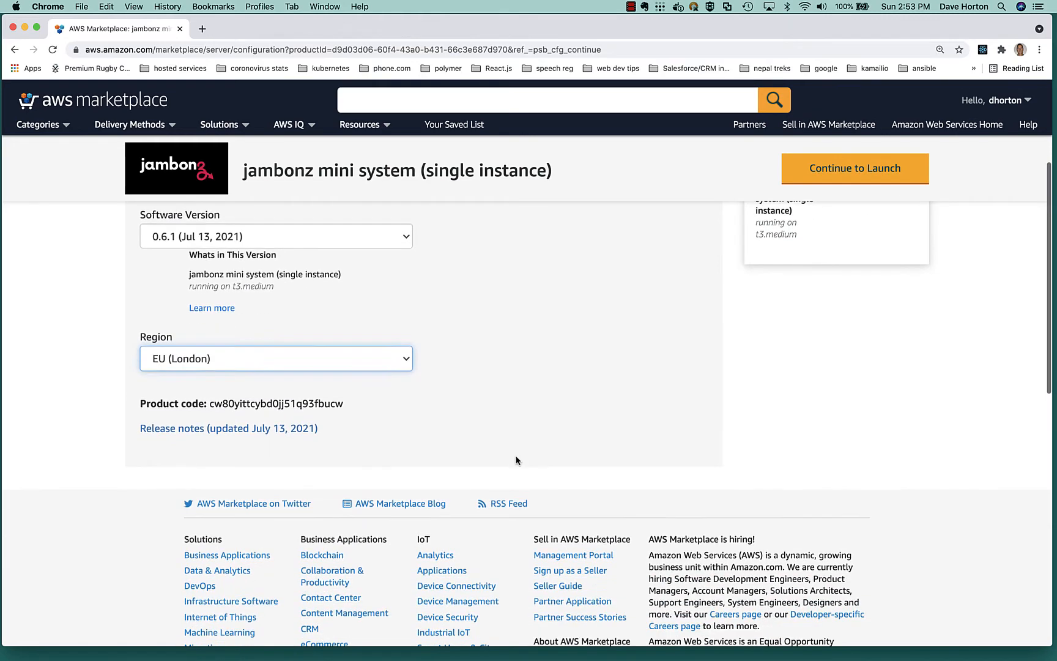
scroll(516, 460, up, 3)
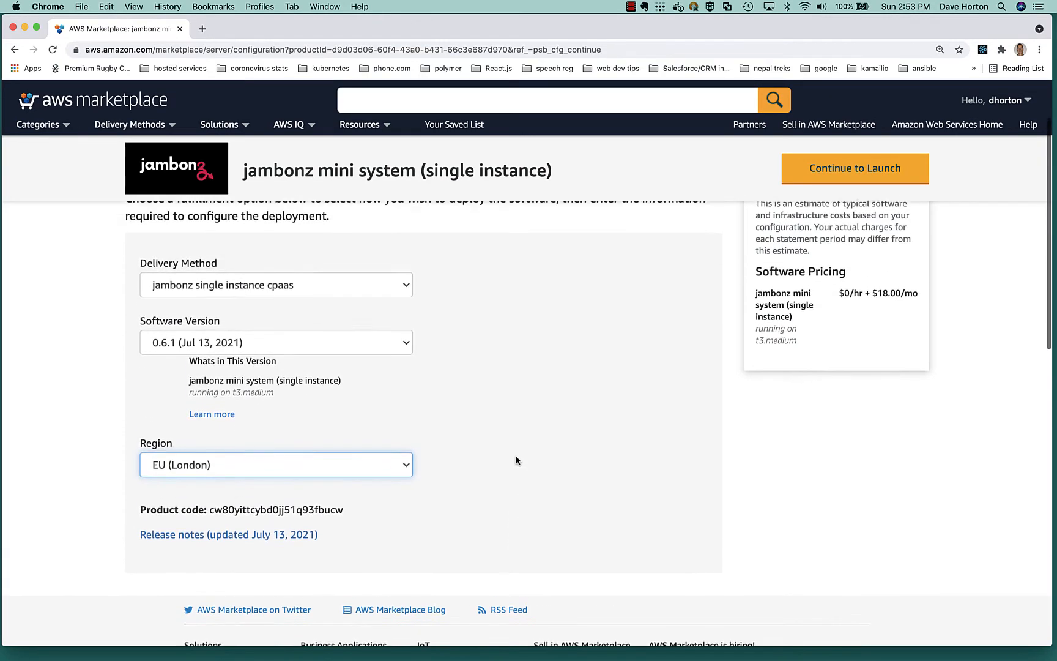
scroll(516, 460, up, 2)
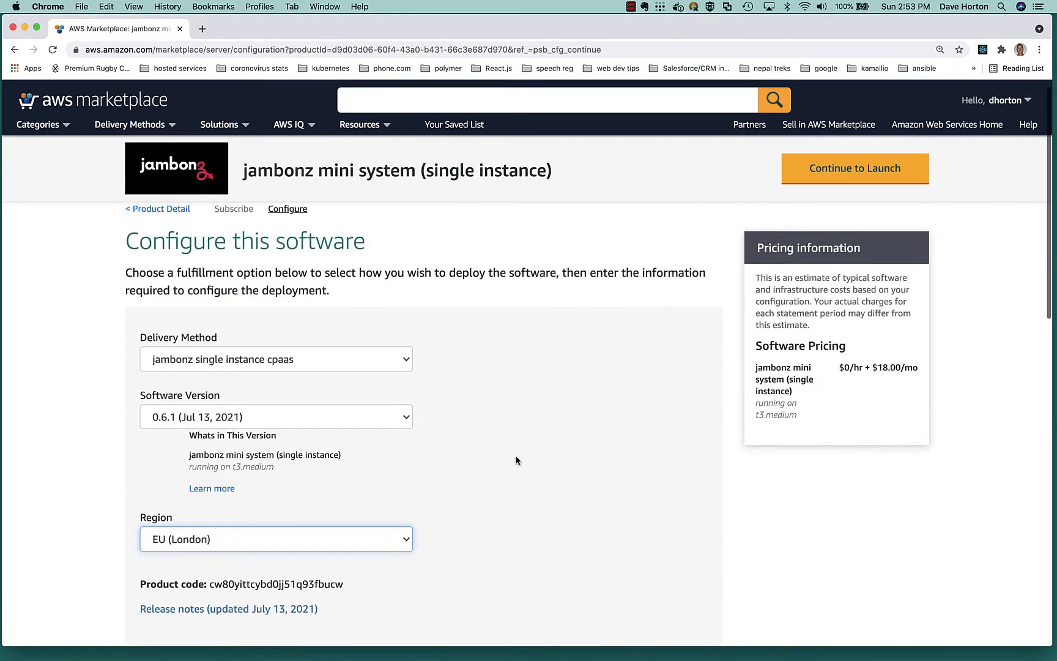
Continue to the launch stage, read the usage instructions for version 0.6.1, and close them.
click(848, 173)
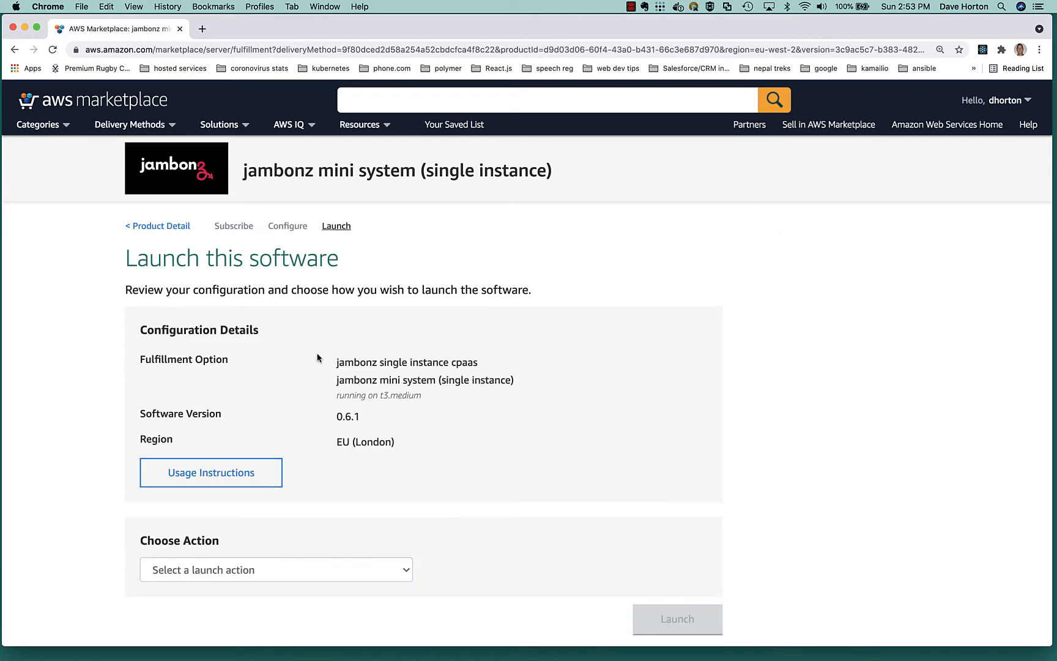
click(228, 481)
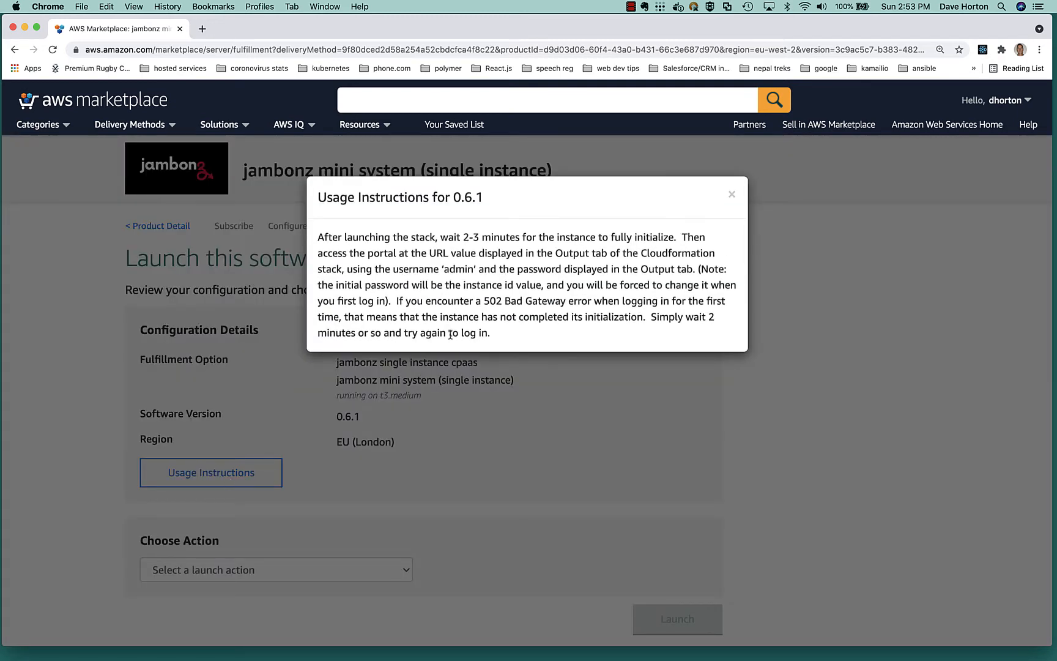
click(734, 196)
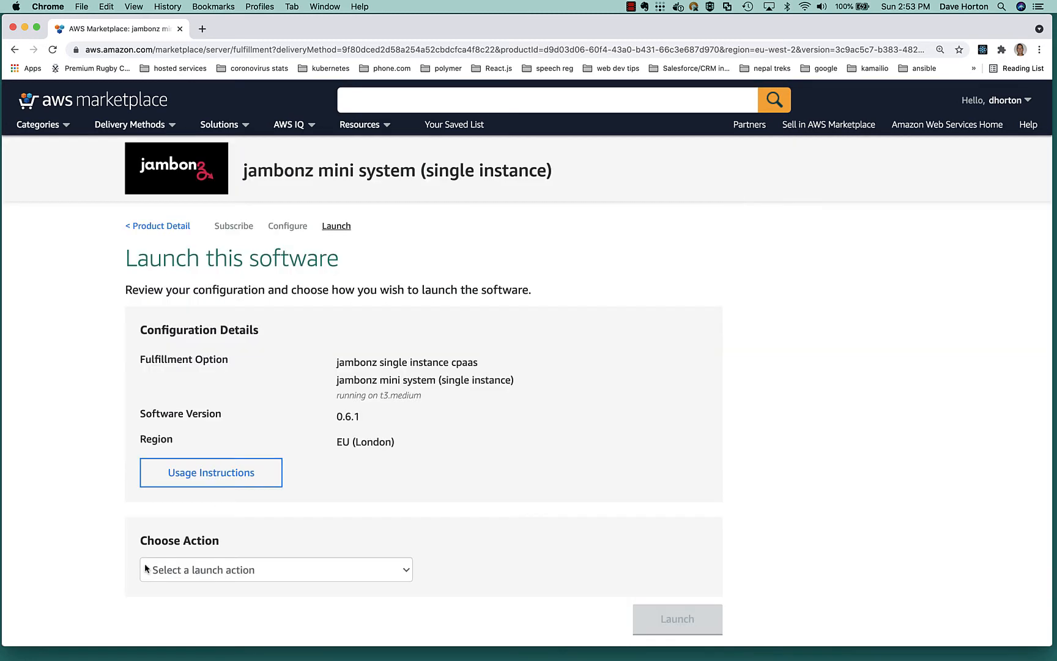
Launch the software with the Launch CloudFormation action and proceed with the prefilled Amazon S3 template.
click(267, 565)
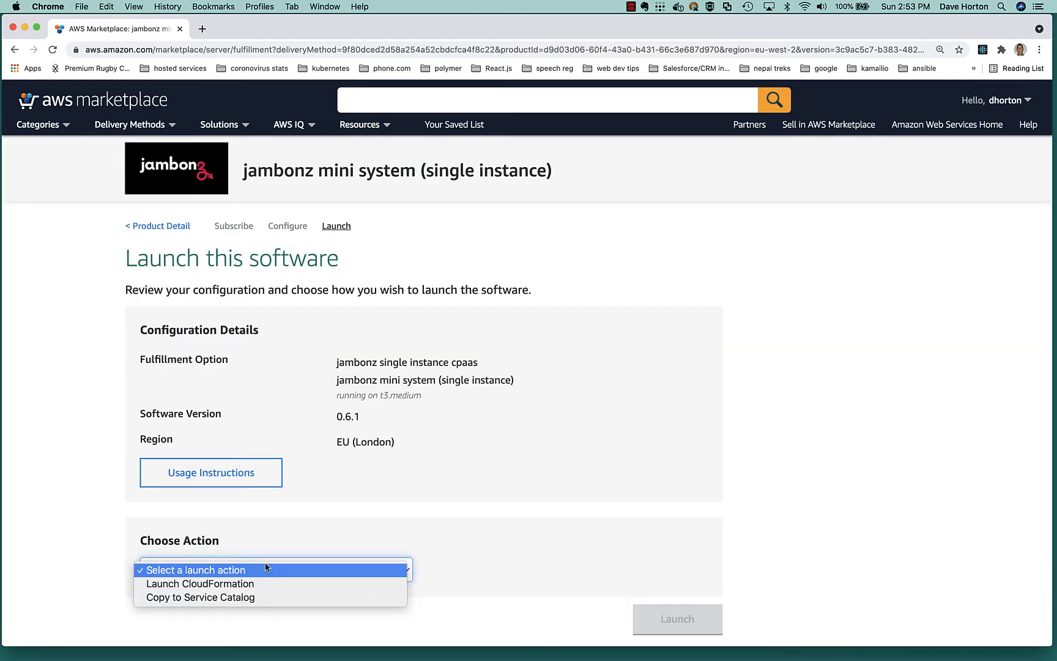
click(247, 584)
scroll(490, 506, down, 3)
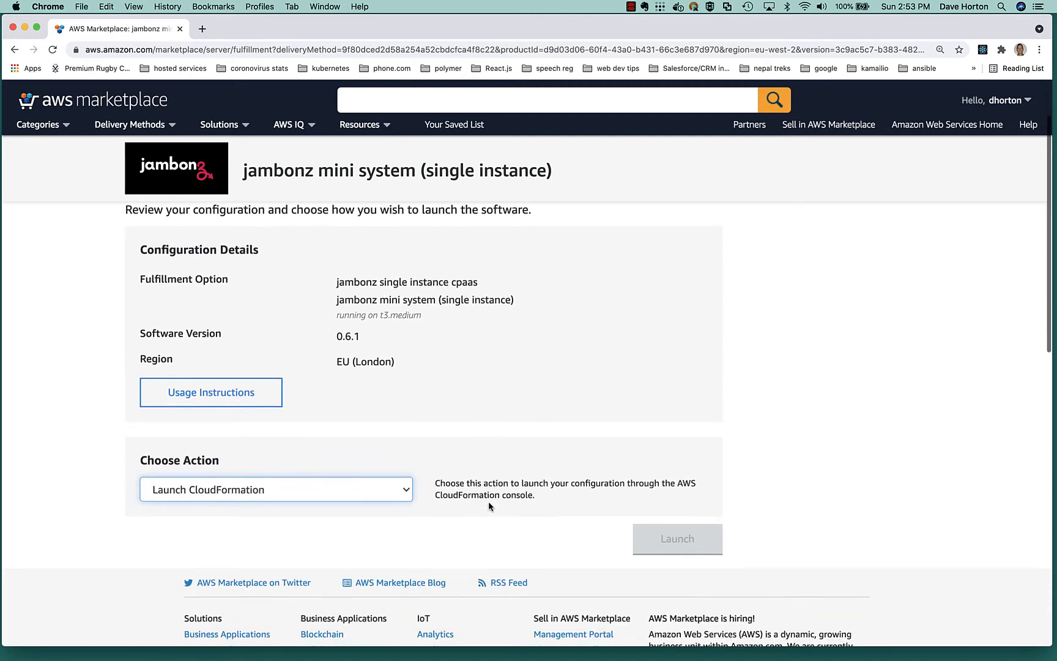
click(661, 537)
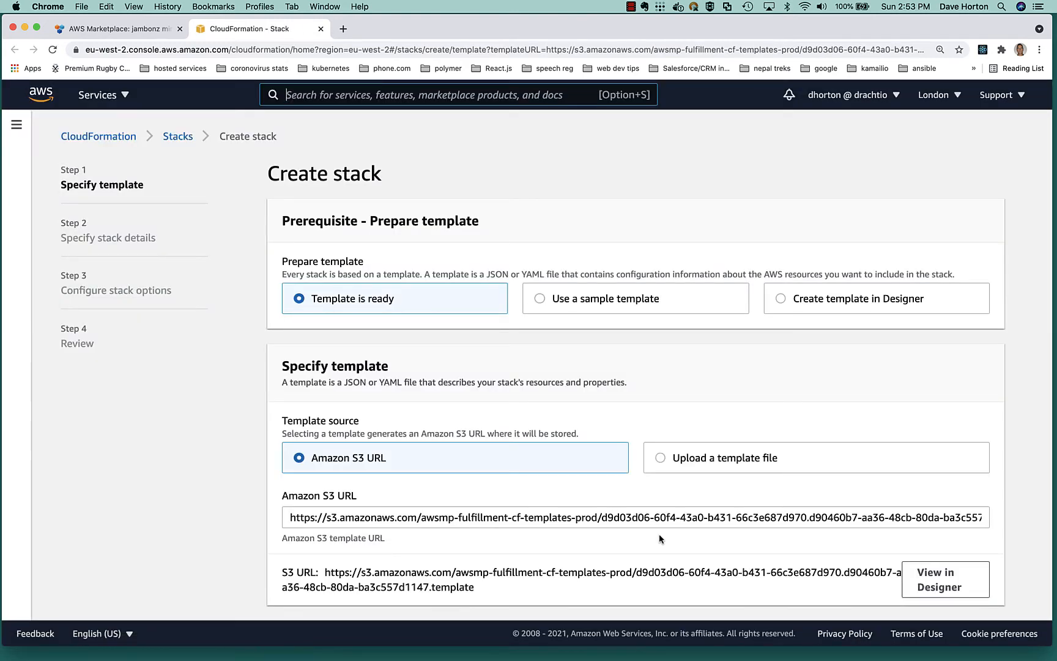
scroll(659, 533, down, 2)
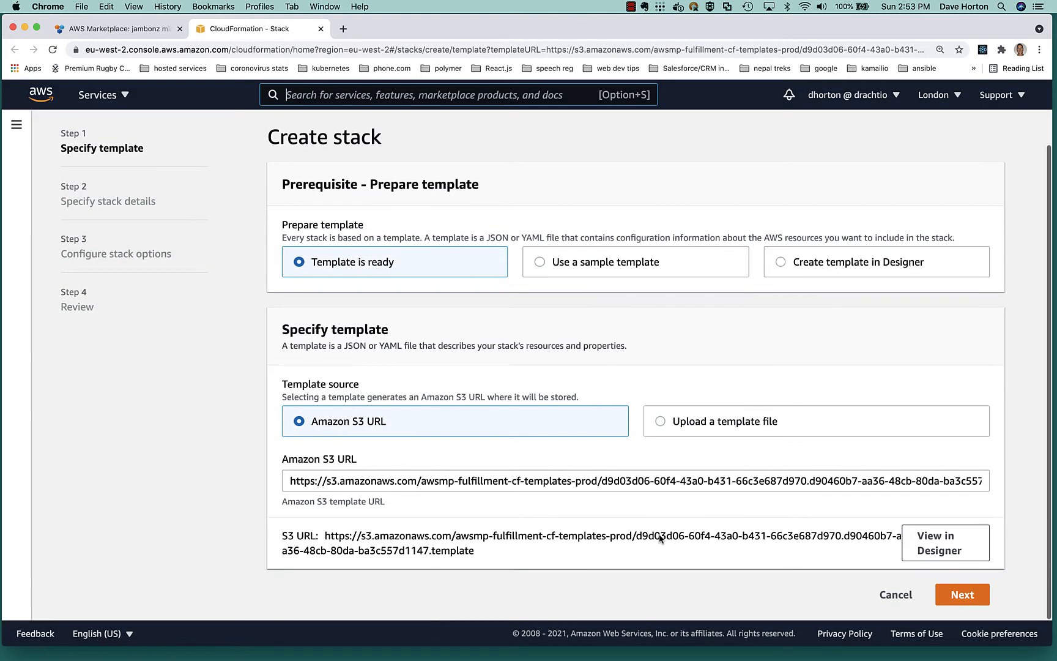
click(967, 594)
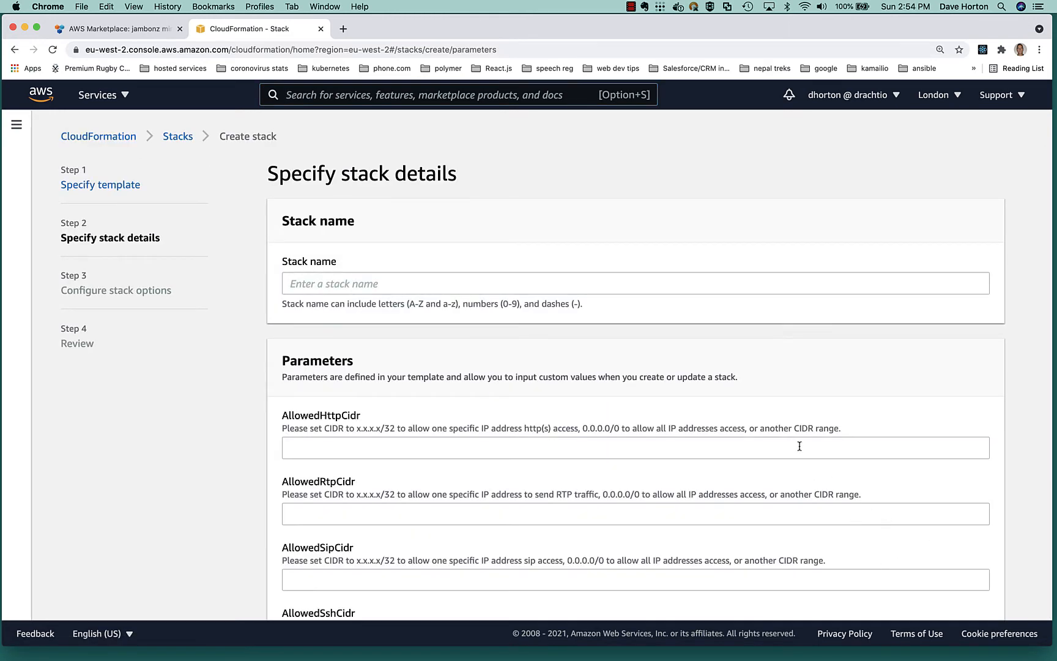
Set the AllowedHttpCidr, AllowedRtpCidr, AllowedSipCidr and AllowedSshCidr parameters all to 0.0.0.0/0.
scroll(571, 427, down, 3)
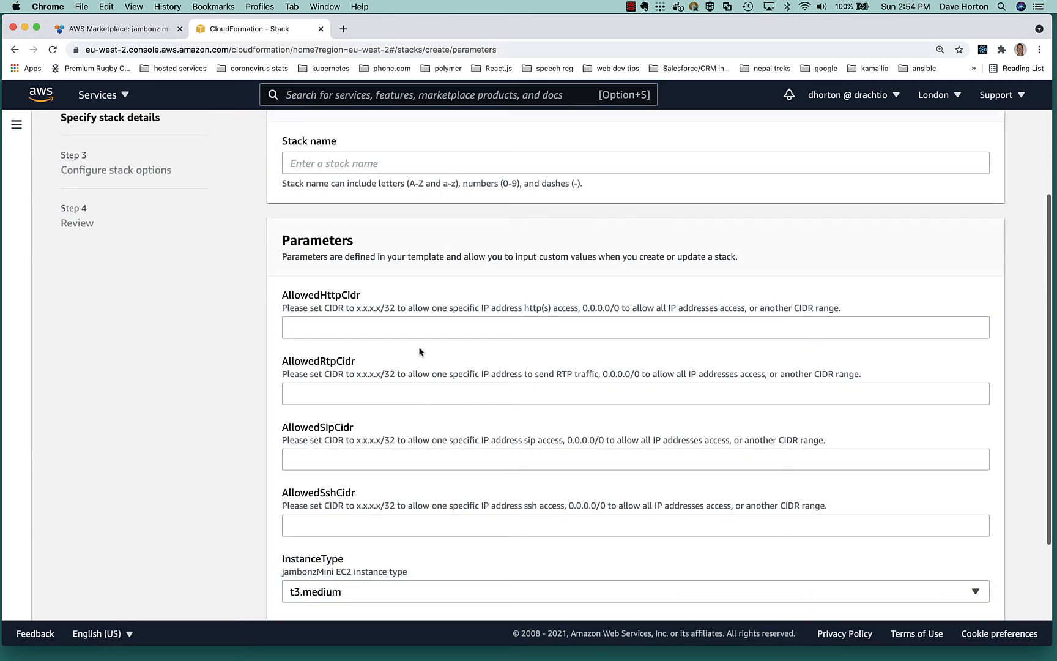
click(398, 328)
text(0.0)
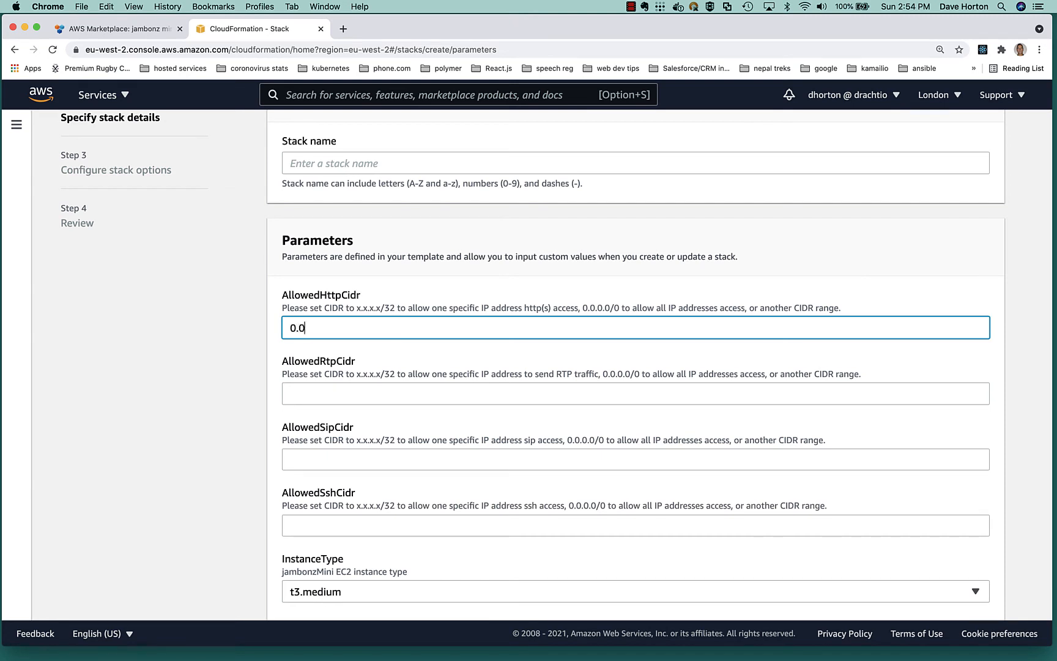
text(.0.0/0)
drag(386, 329, 214, 324)
key(super+c)
click(304, 396)
key(super+v)
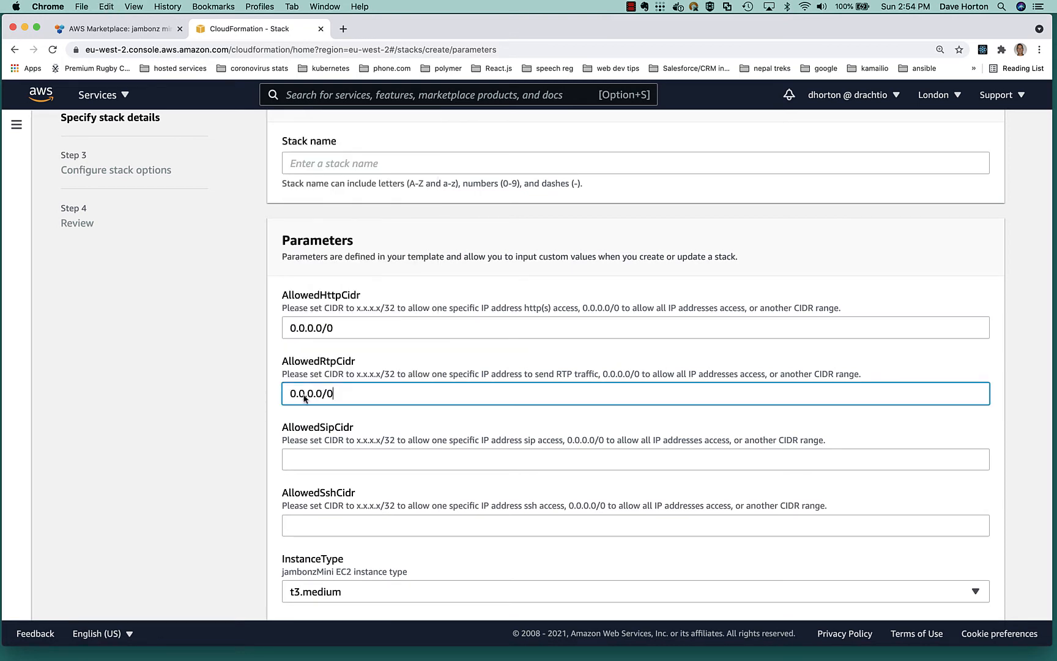
click(340, 460)
key(super+v)
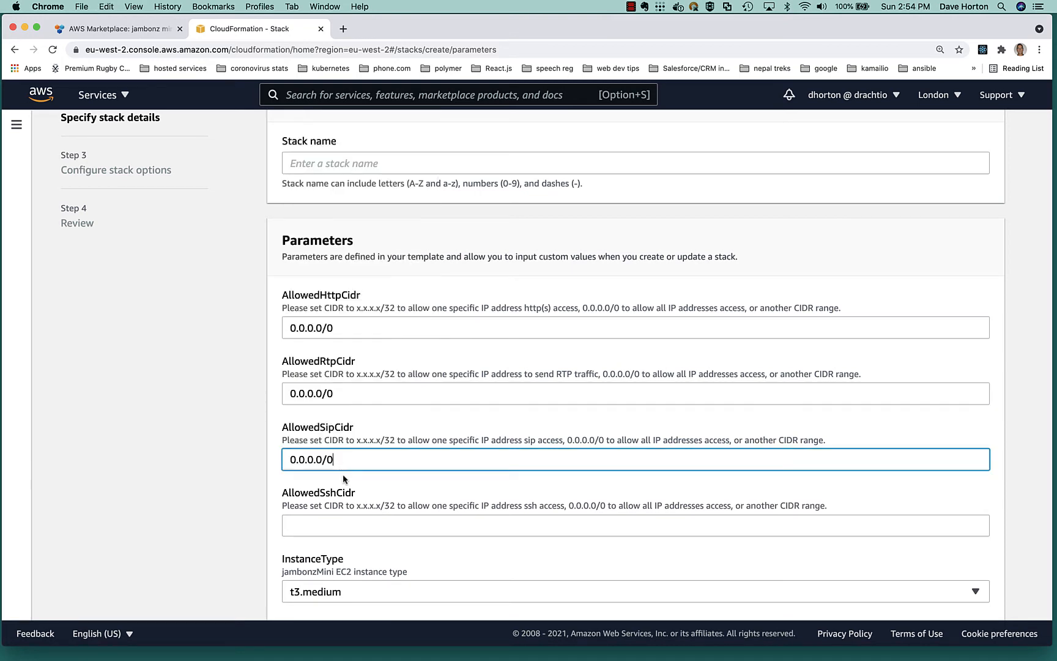
click(320, 523)
key(super+v)
Choose the aws-drachtio-eu-west-2 key pair as the KeyName and submit the stack details.
scroll(318, 525, down, 3)
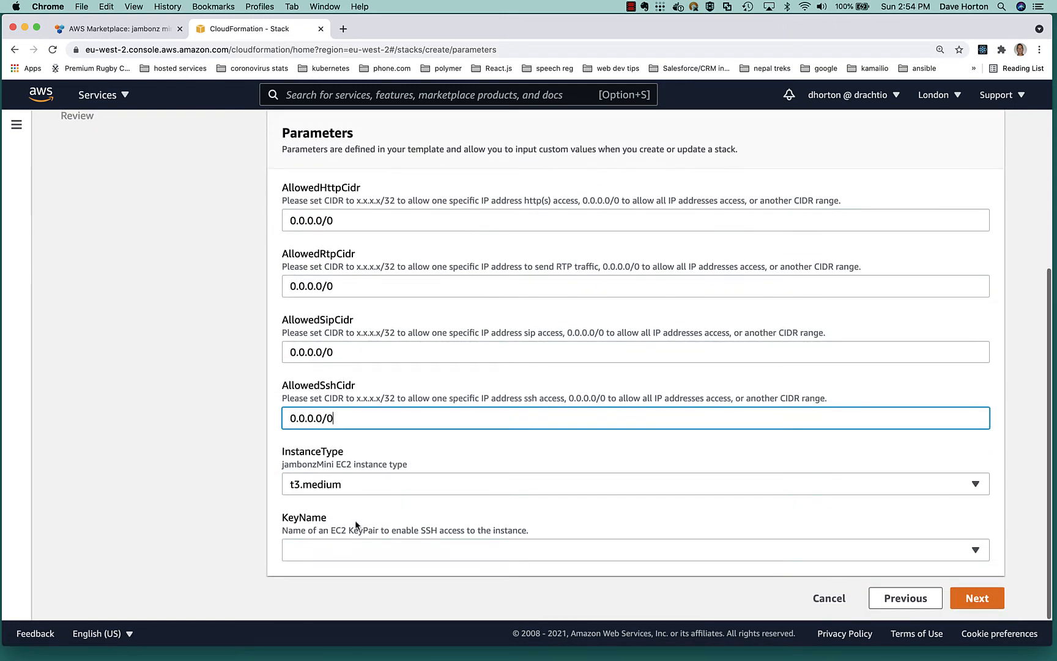
click(352, 553)
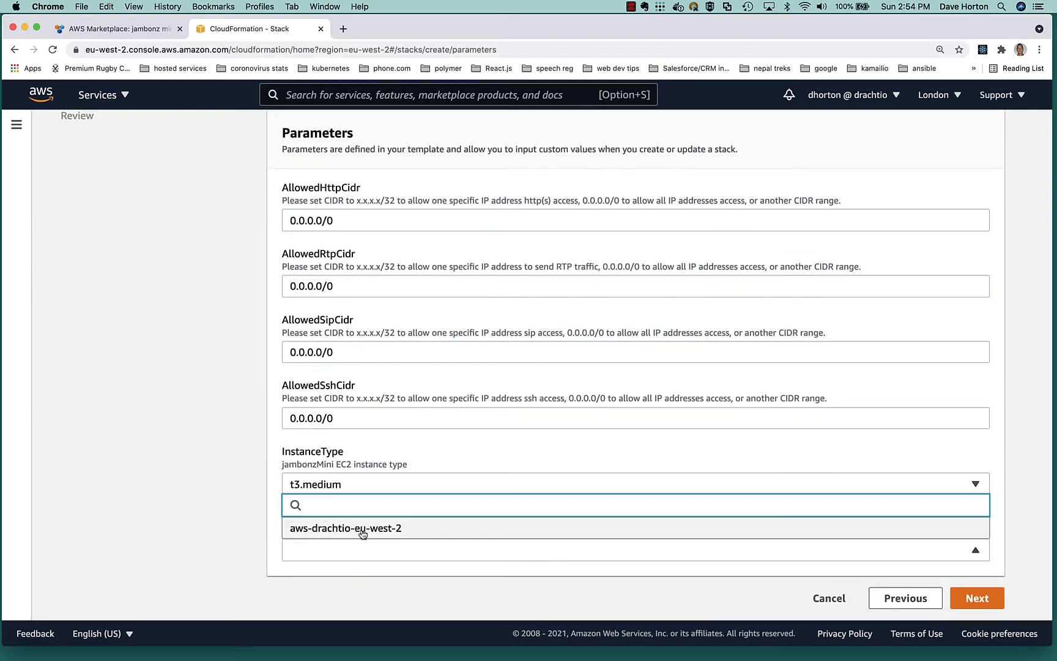
click(363, 531)
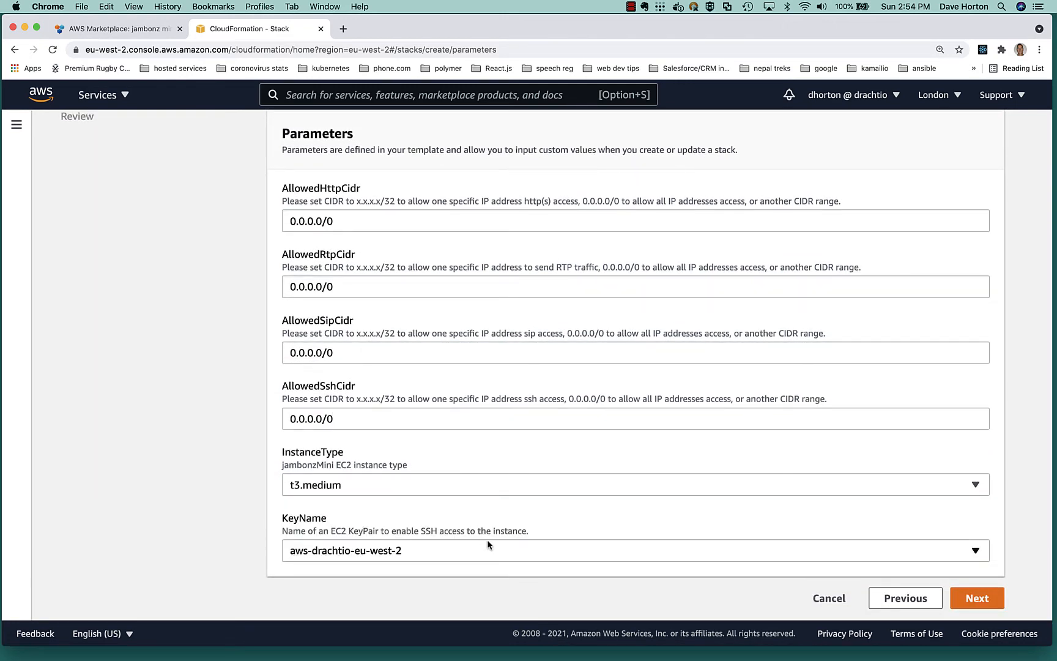
click(978, 599)
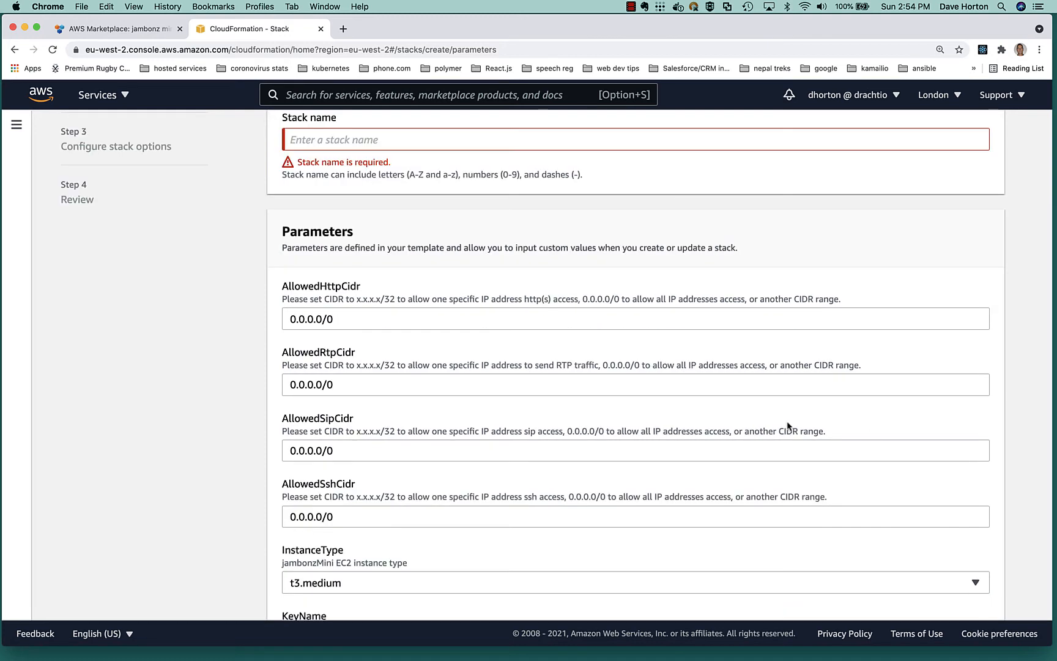
Name the stack jambonz-mini-eu and submit the stack details with the current parameters.
scroll(612, 318, up, 2)
click(422, 194)
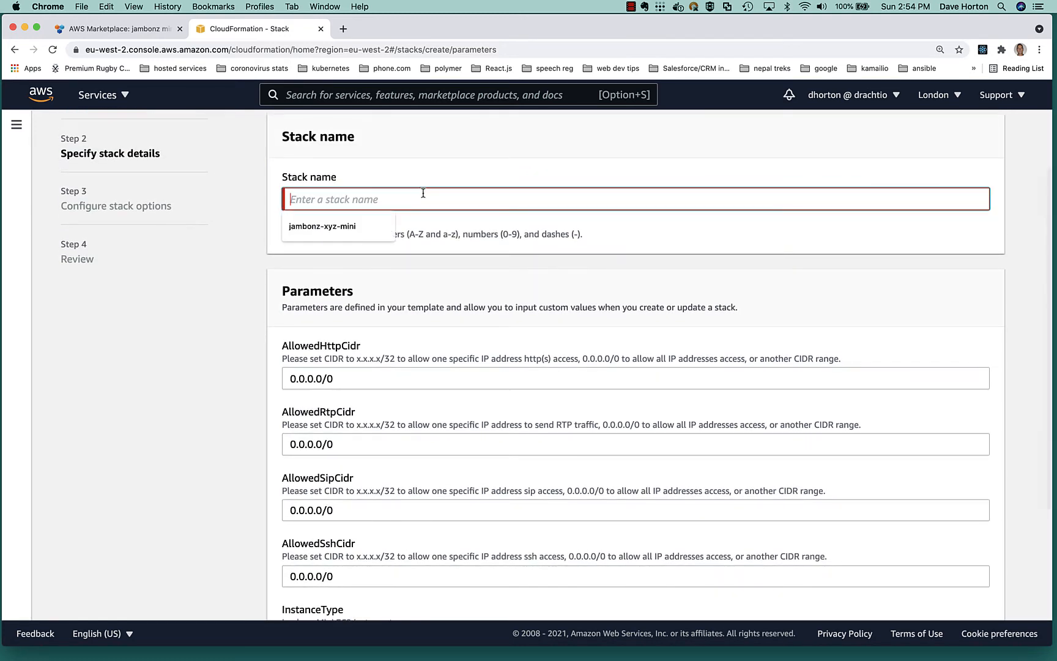
text(jambonz)
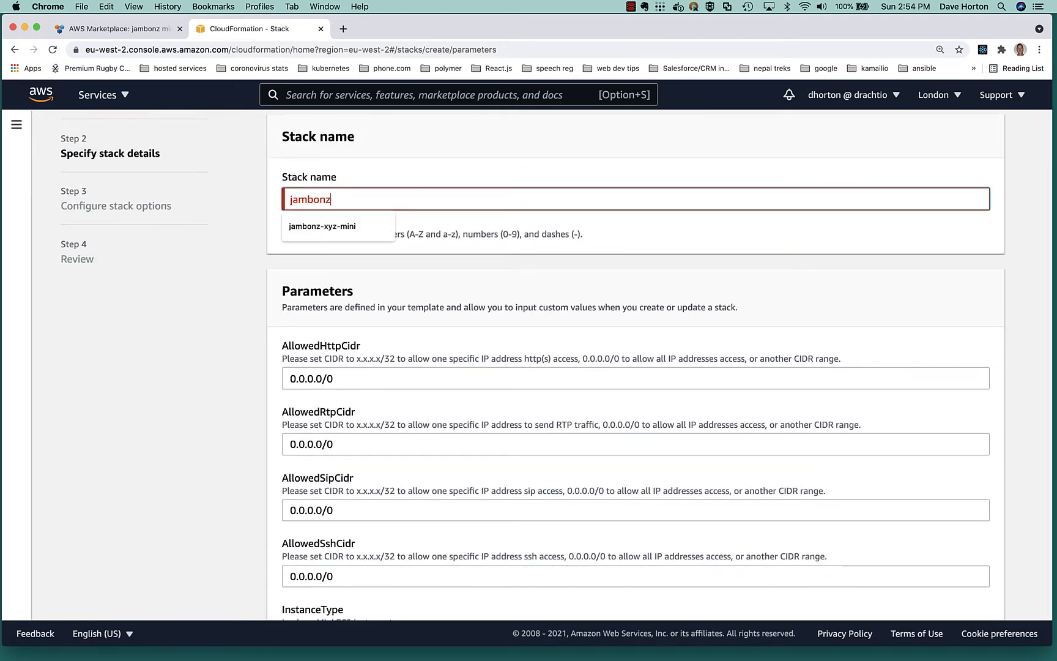
text(-mini-)
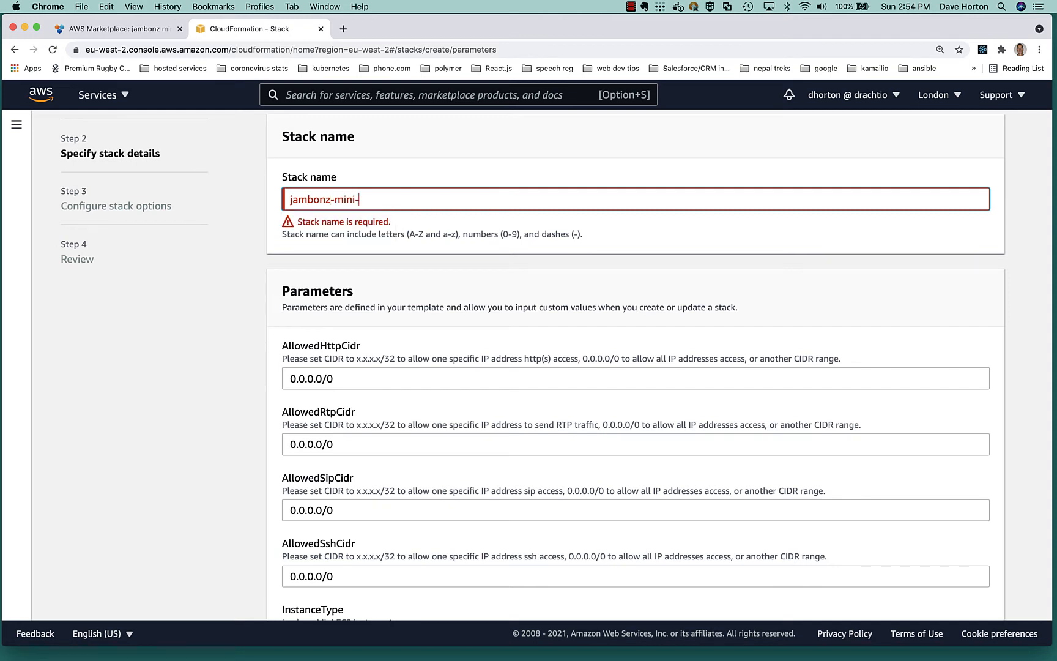
text(eu)
key(Tab)
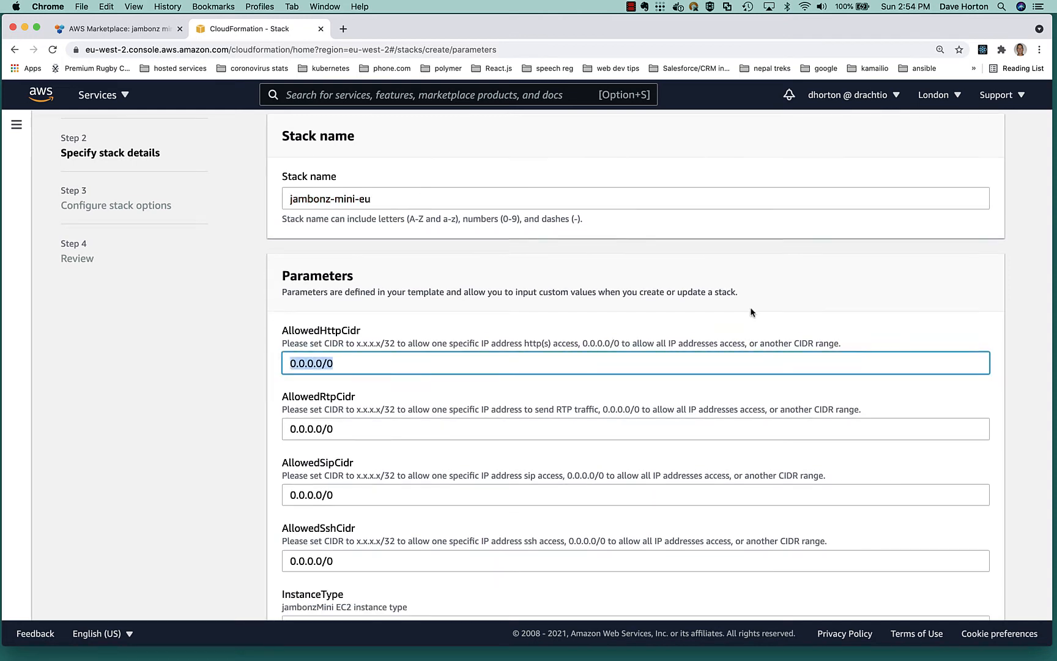
scroll(750, 306, down, 3)
click(975, 588)
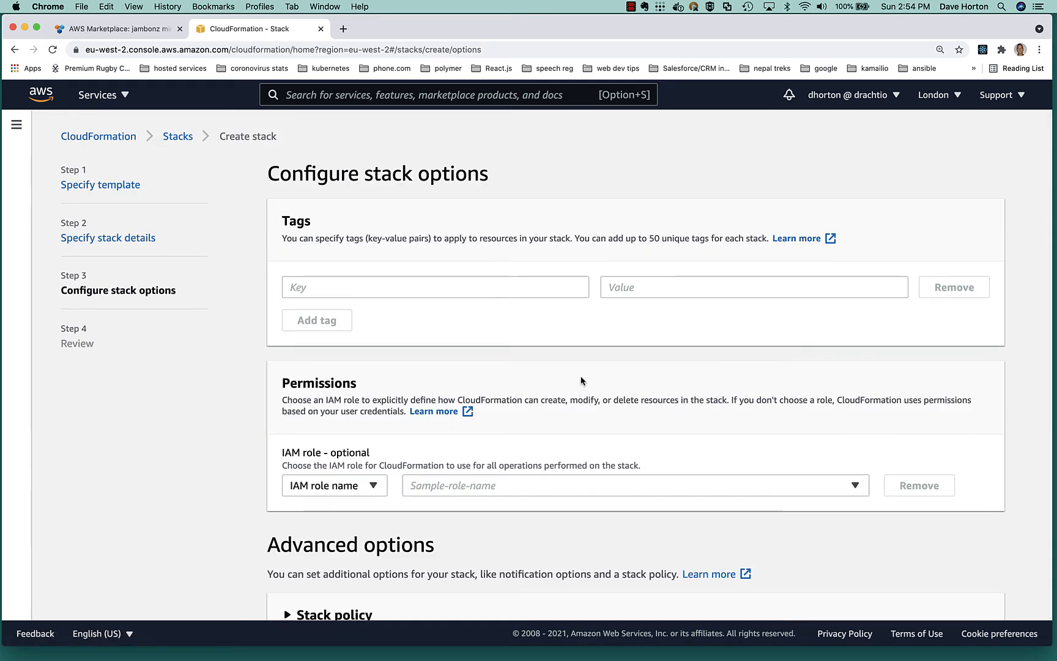
Keep the default stack options, review the jambonz-mini-eu configuration, and create the stack.
scroll(582, 381, down, 5)
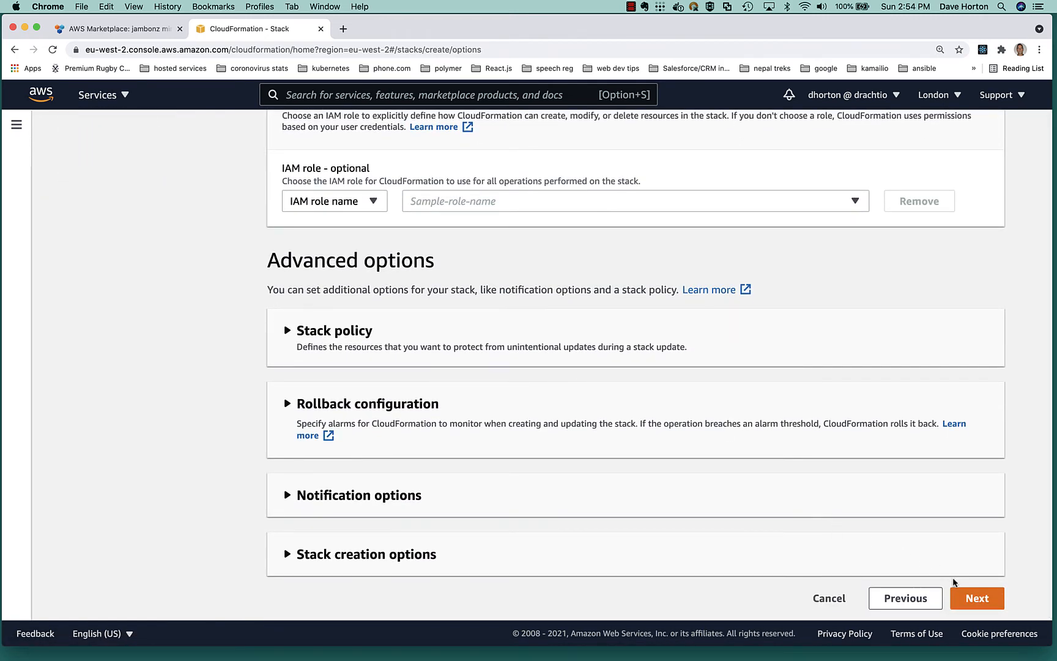
click(977, 599)
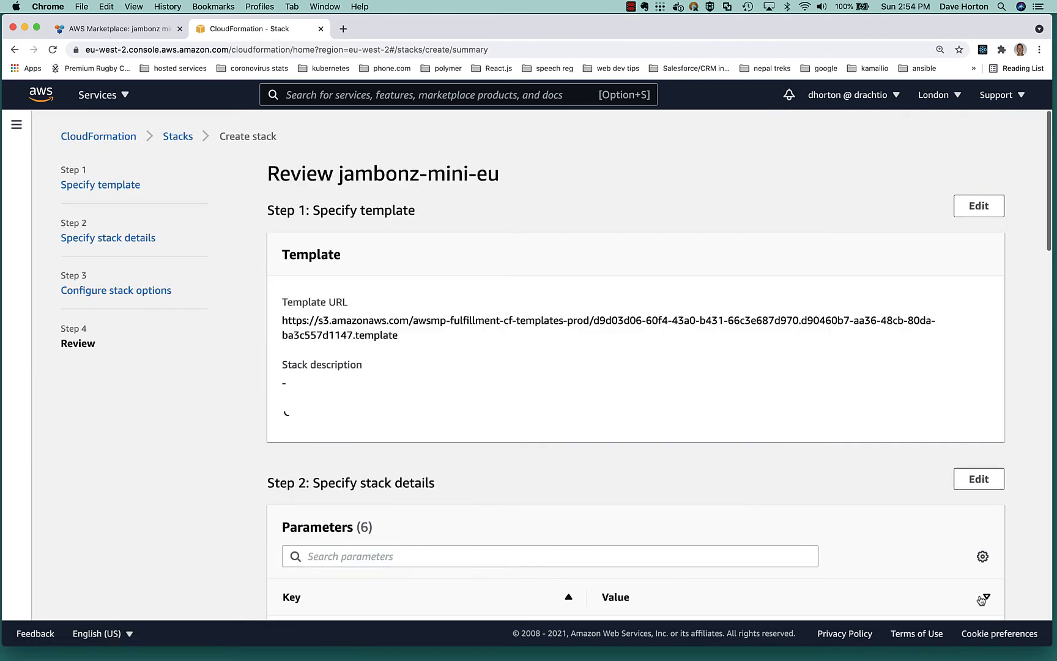
scroll(829, 430, down, 5)
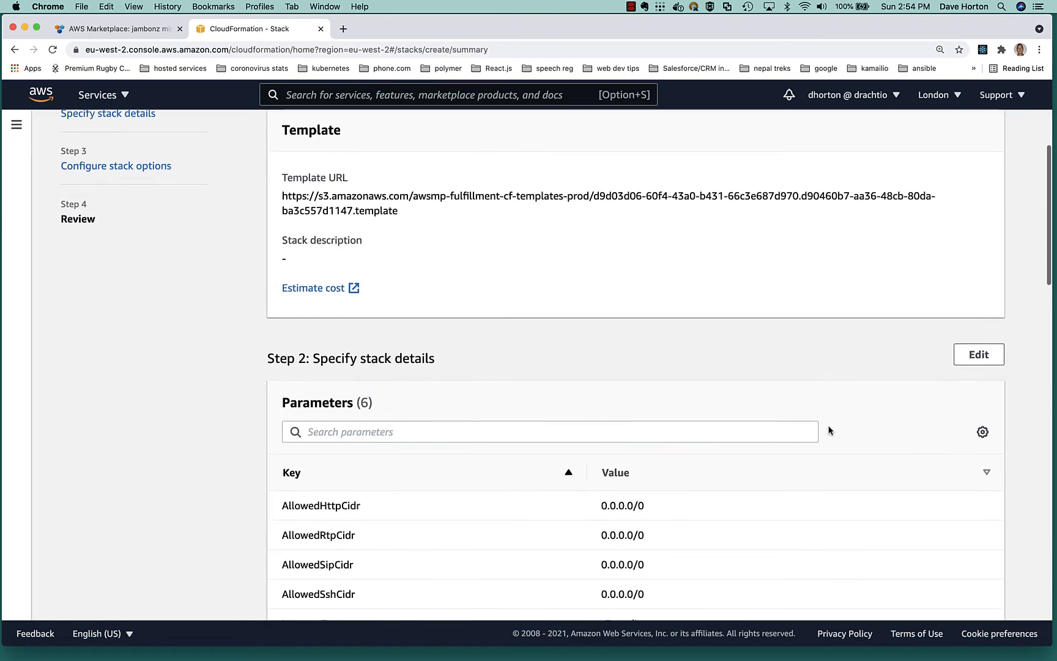
scroll(829, 430, down, 3)
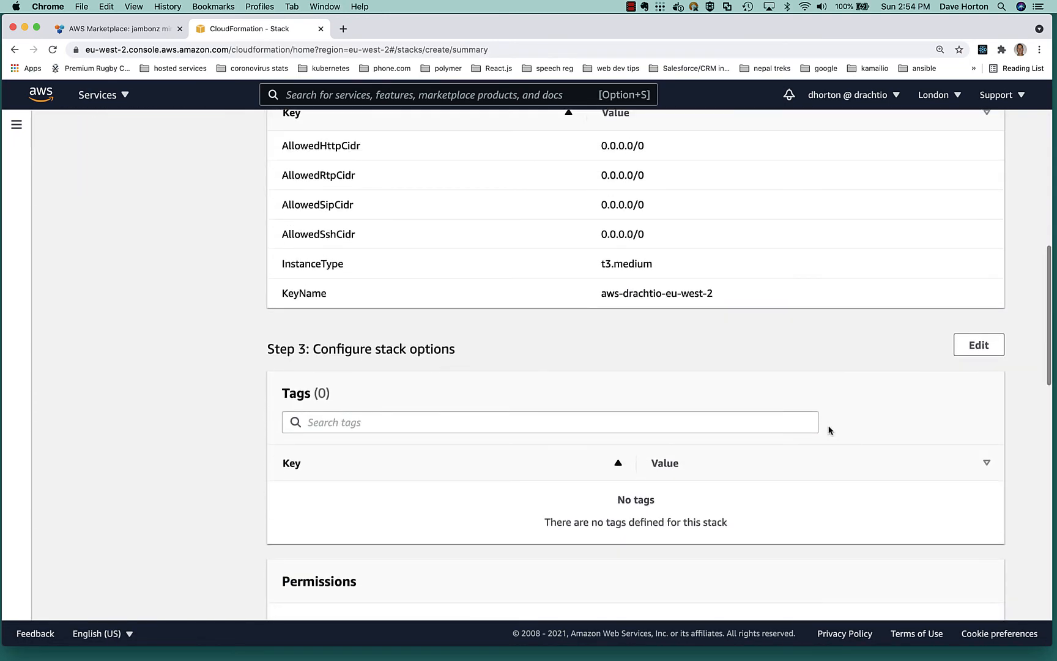
scroll(829, 430, down, 5)
scroll(976, 495, down, 5)
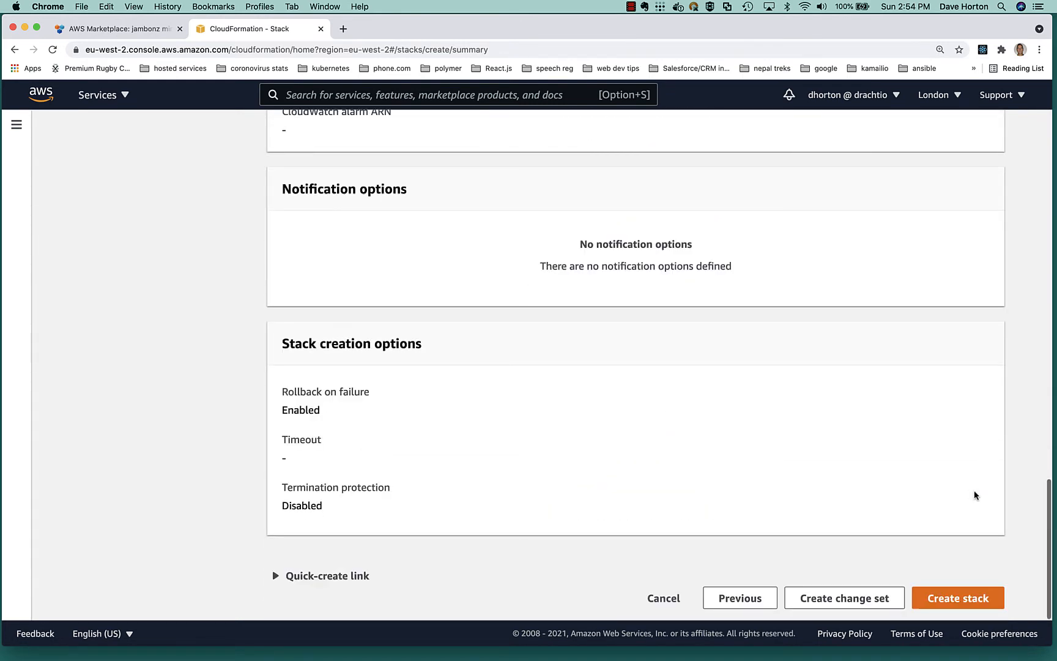
click(961, 598)
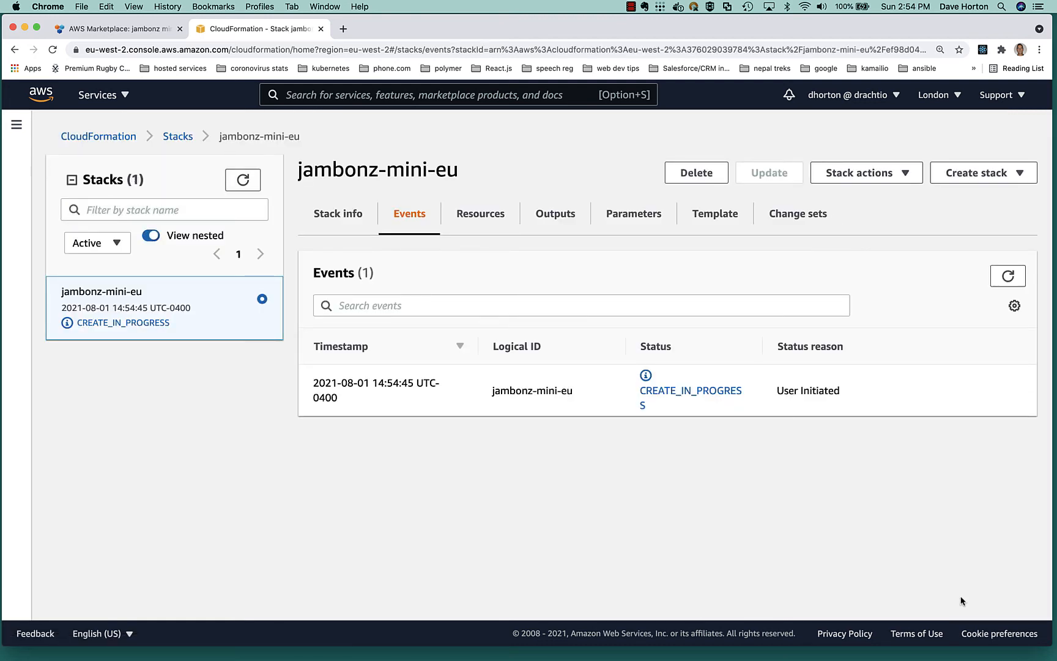
Refresh the jambonz-mini-eu stack status until creation completes, then view the stack's outputs.
click(243, 181)
click(53, 49)
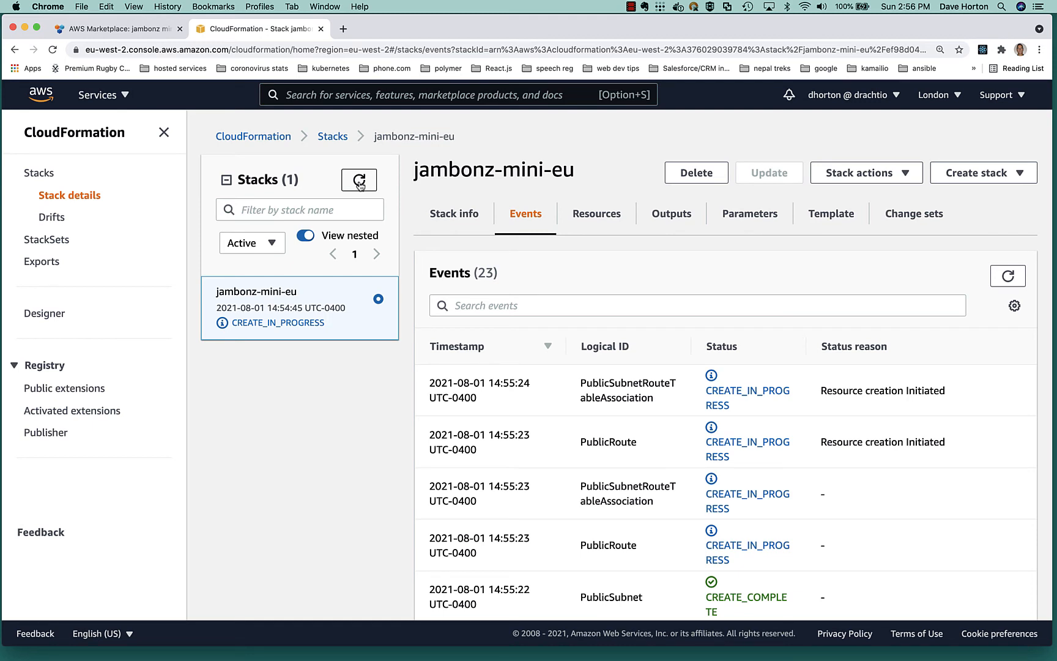
click(359, 182)
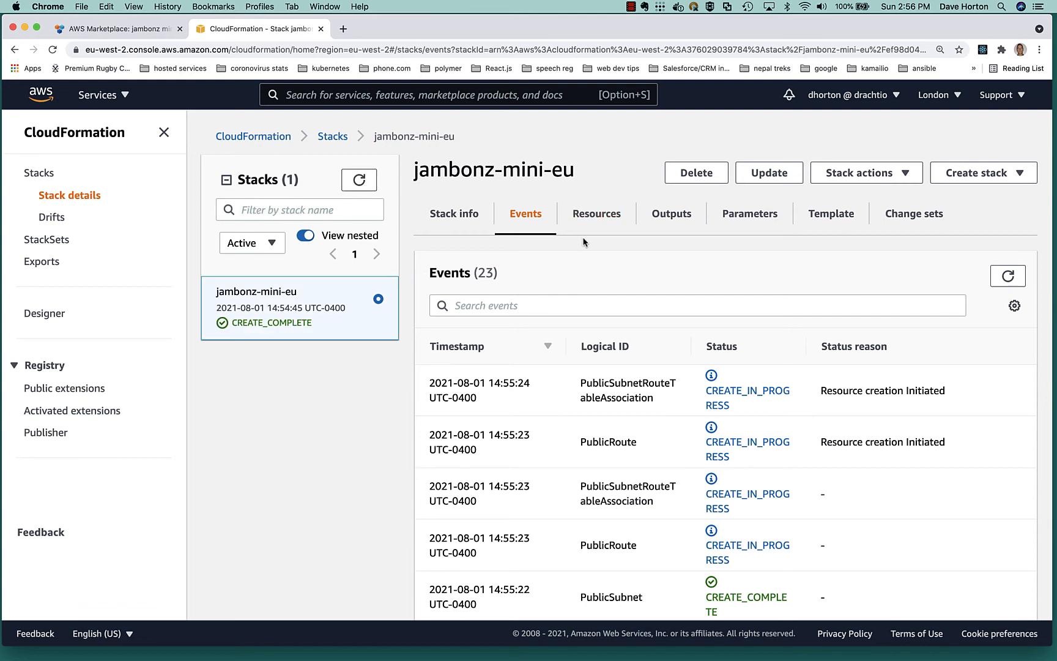
click(671, 214)
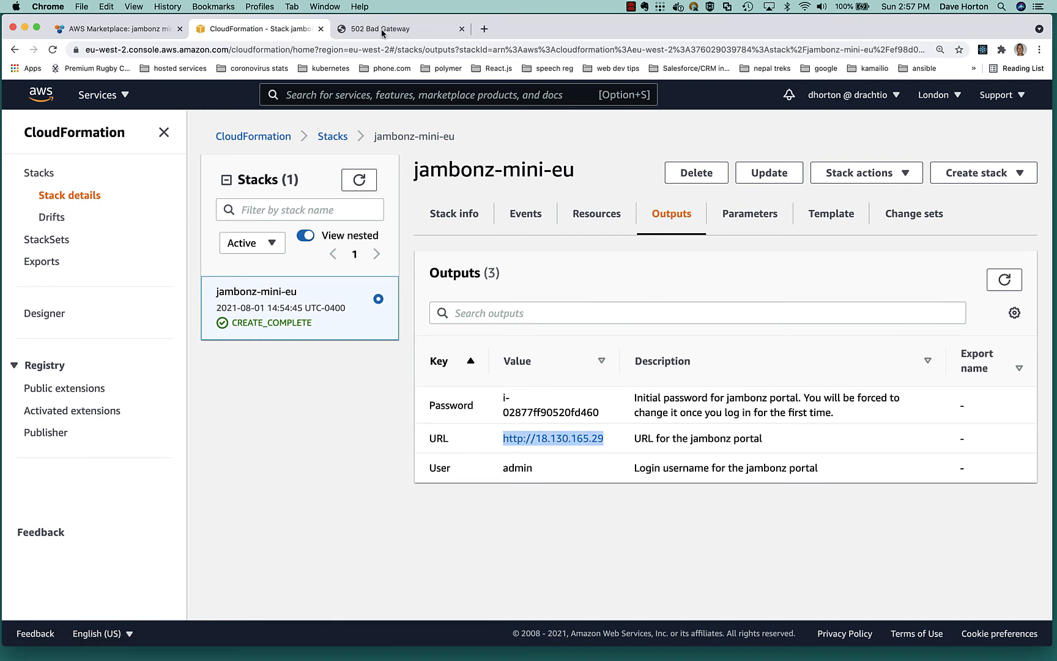
Switch to the jambonz portal page at 18.130.165.29 and reload it to reach the login form.
click(382, 32)
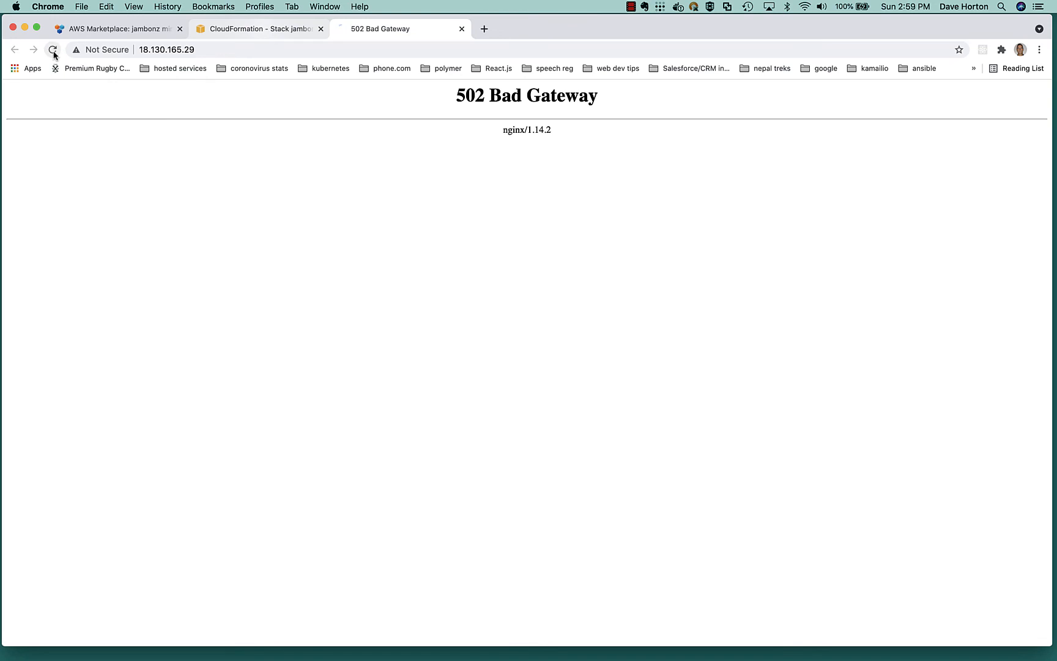
key(super+l)
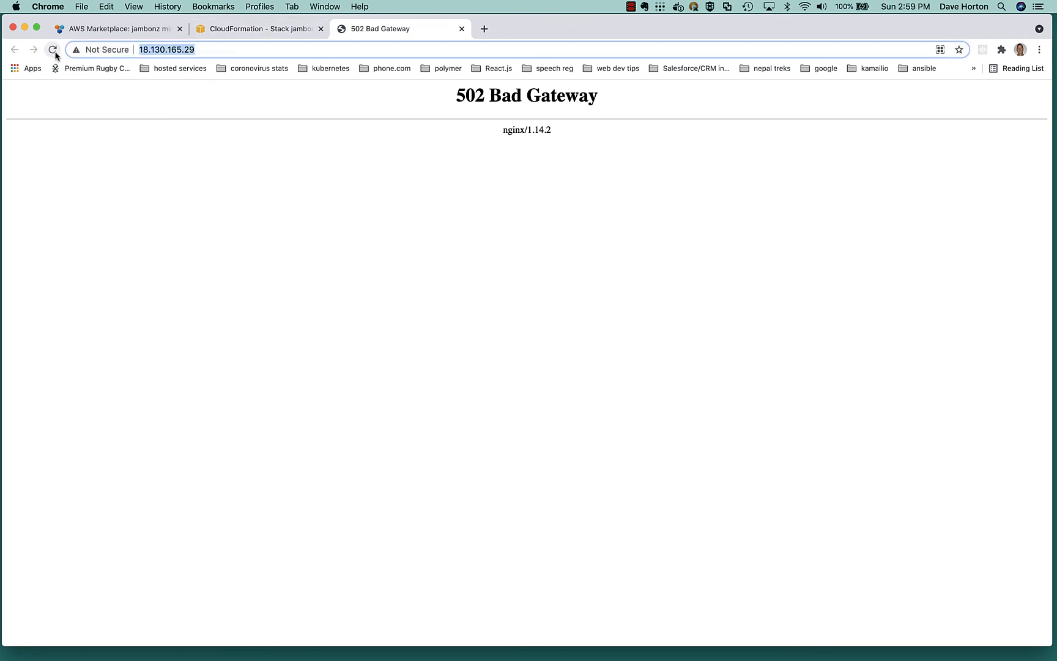
click(54, 52)
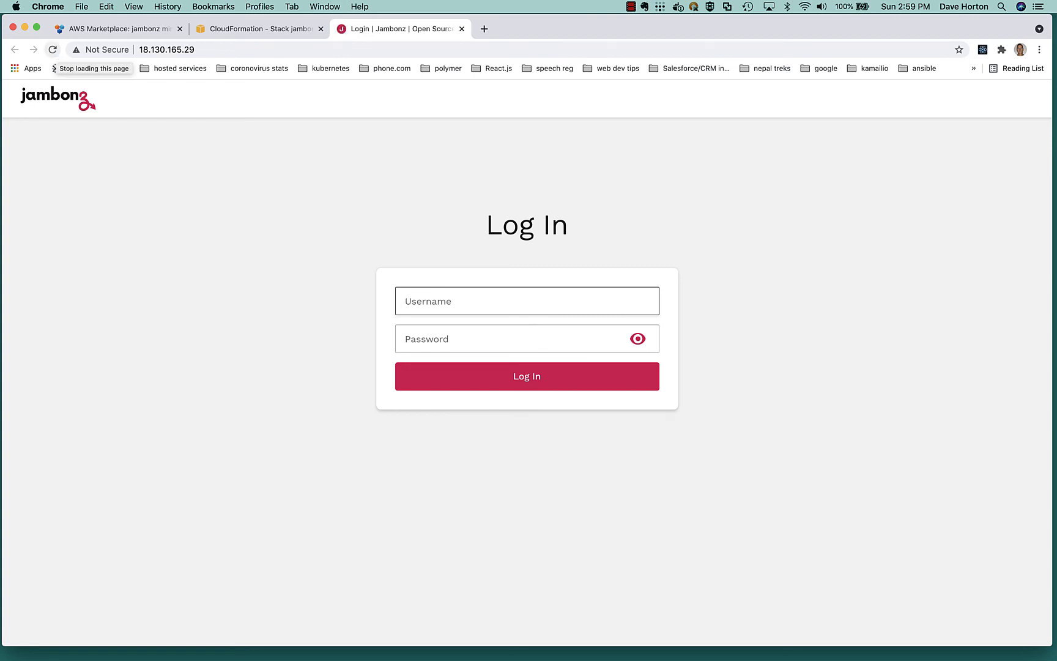
Log in to the jambonz portal as admin with the initial password from the stack outputs.
text(admin)
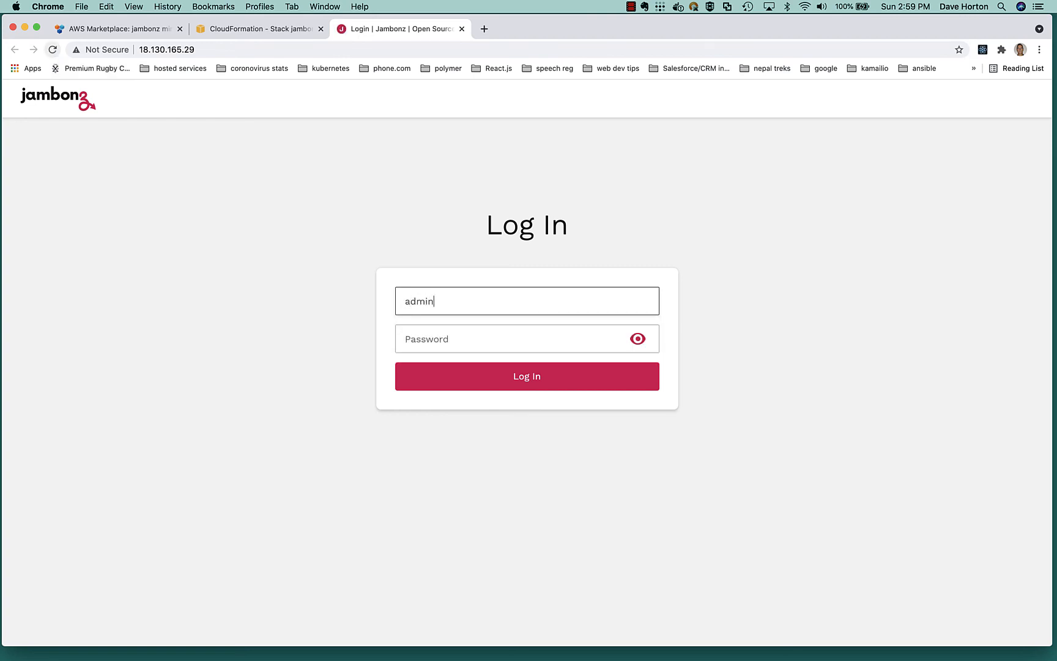
click(434, 337)
key(super+v)
click(490, 383)
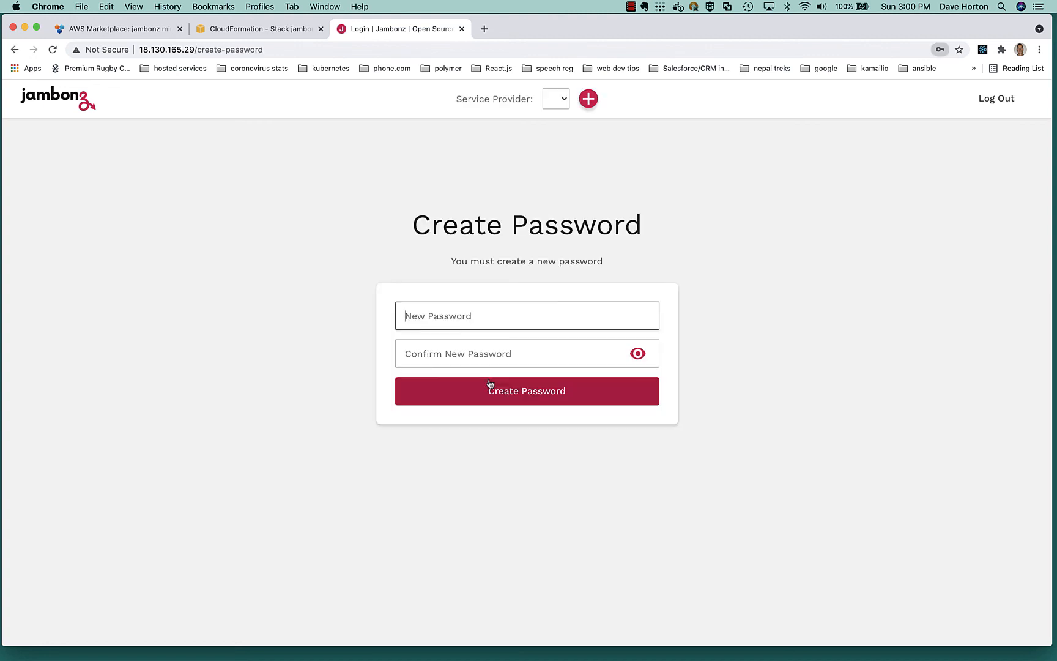
Enter and confirm a new password for the portal's admin login, and create it.
text(••)
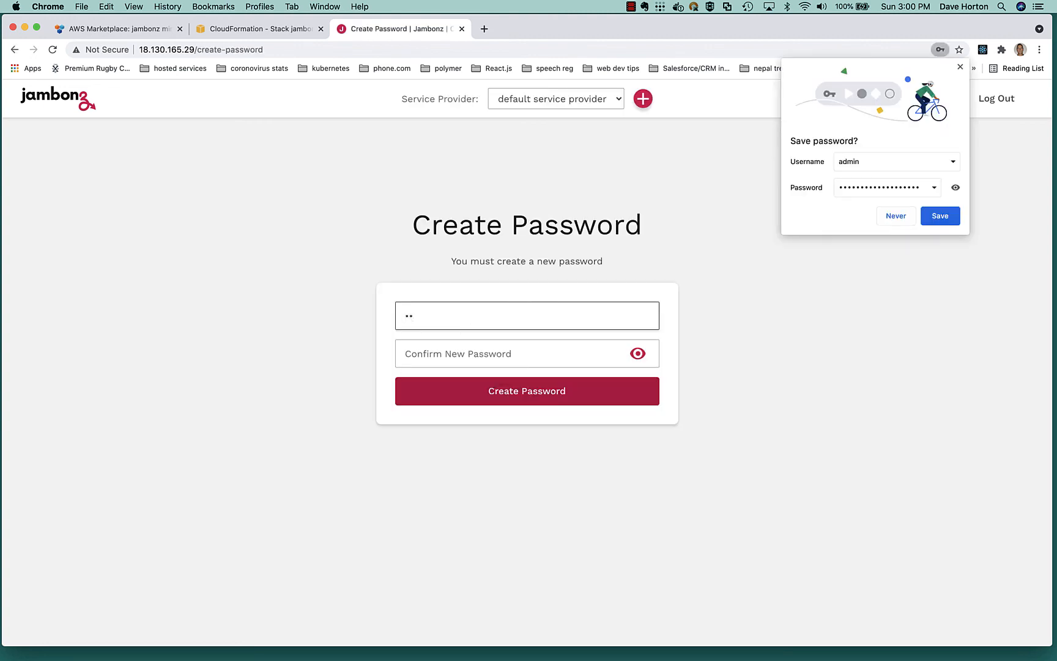
key(BackSpace)
key(BackSpace)
text(•••••••••)
key(Tab)
text(••)
text(****)
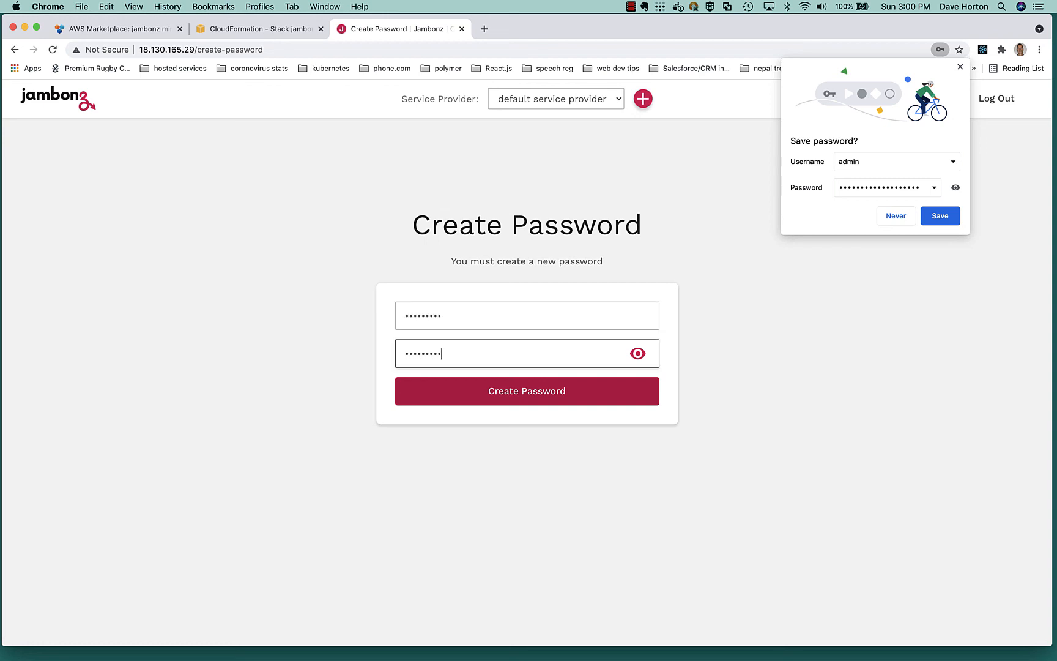
click(533, 399)
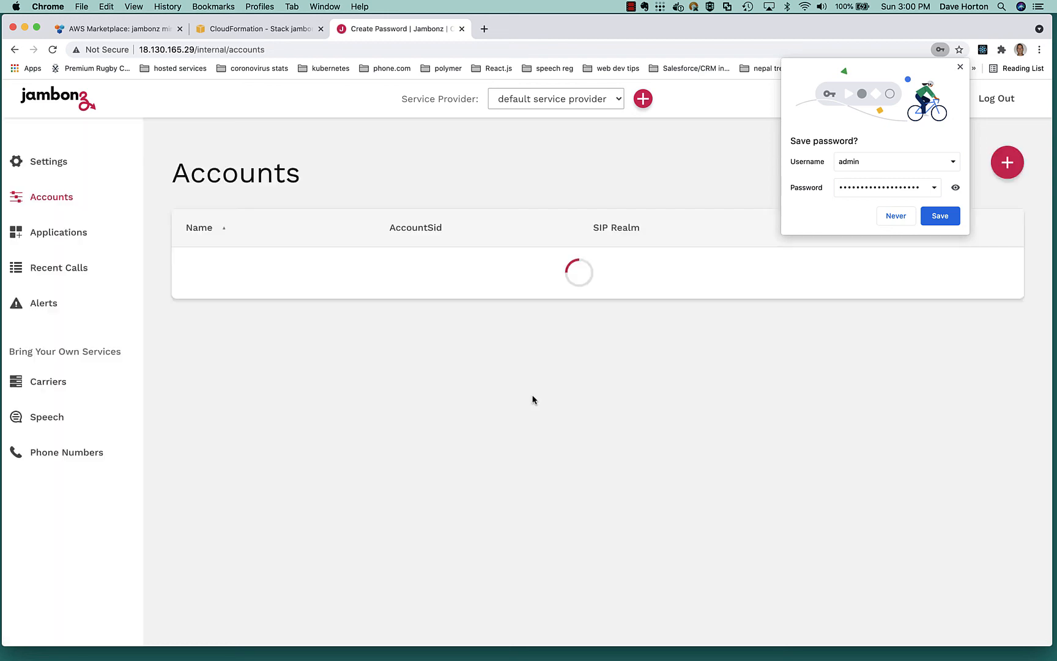
Decline saving the login password in the browser and open the portal's Applications page.
click(895, 217)
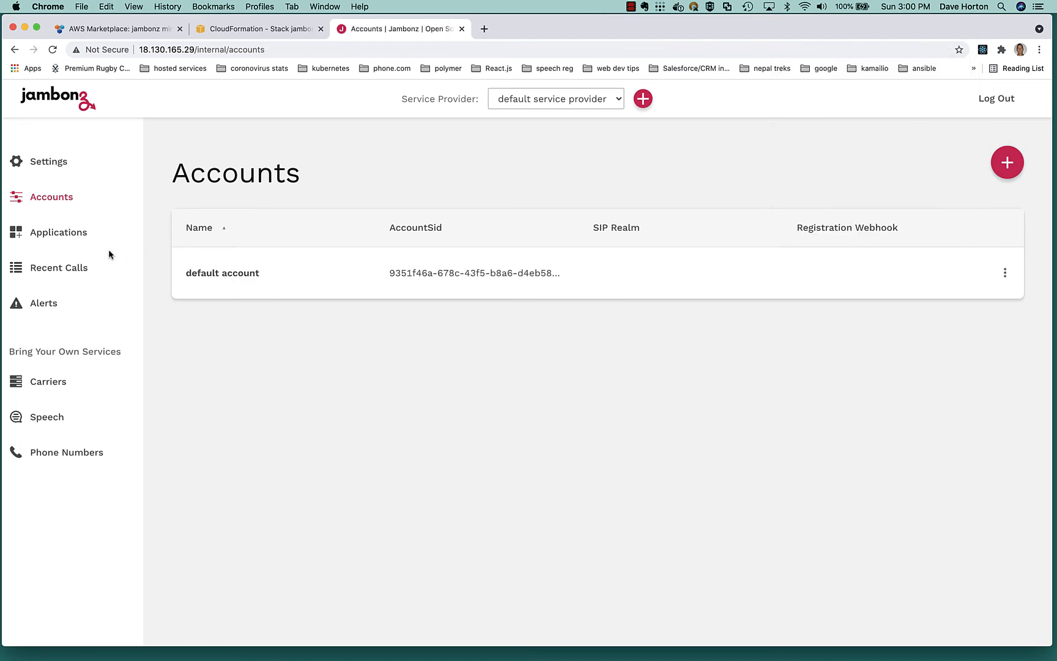
click(76, 234)
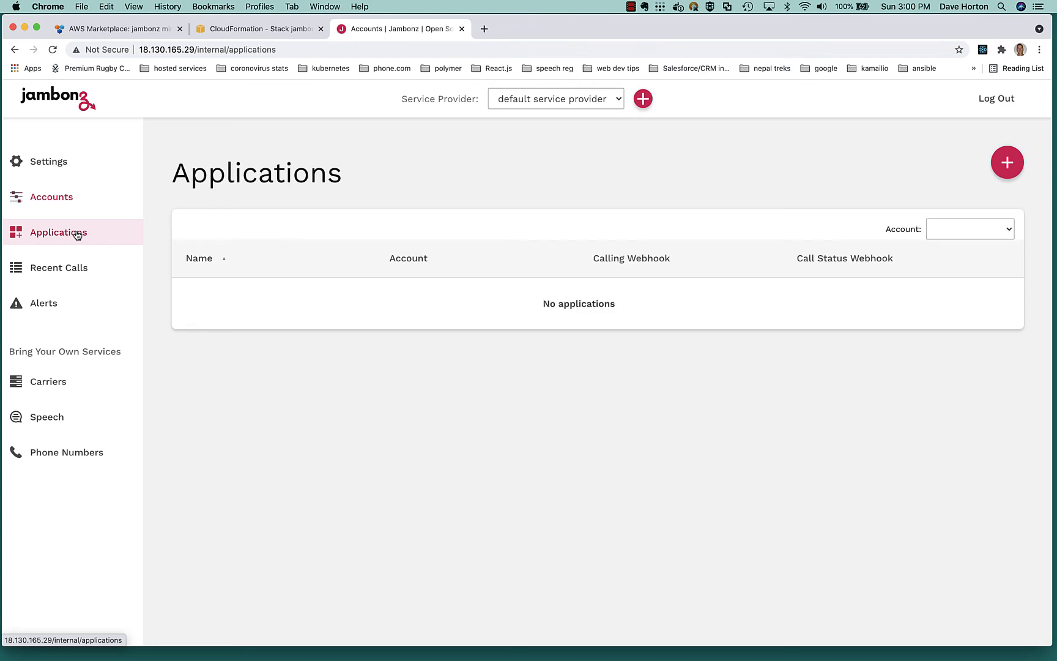